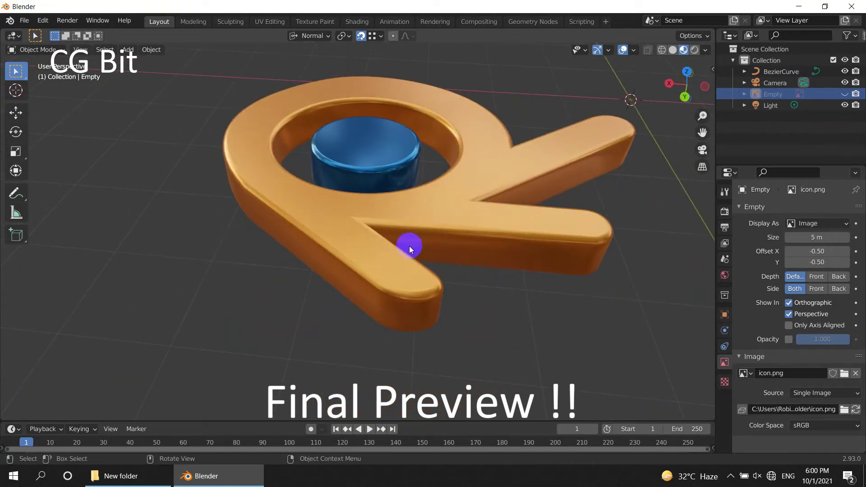
Start a fresh General scene and delete the default cube
{"action": "mouse_move", "coordinate": [410, 245]}
{"action": "middle_mouse_down"}
{"action": "mouse_move", "coordinate": [532, 251]}
{"action": "mouse_move", "coordinate": [560, 224]}
{"action": "mouse_move", "coordinate": [412, 215]}
{"action": "mouse_move", "coordinate": [439, 276]}
{"action": "mouse_move", "coordinate": [344, 288]}
{"action": "mouse_move", "coordinate": [394, 259]}
{"action": "mouse_move", "coordinate": [425, 199]}
{"action": "mouse_move", "coordinate": [515, 215]}
{"action": "mouse_move", "coordinate": [545, 269]}
{"action": "mouse_move", "coordinate": [426, 223]}
{"action": "mouse_move", "coordinate": [345, 243]}
{"action": "mouse_move", "coordinate": [397, 247]}
{"action": "mouse_move", "coordinate": [365, 268]}
{"action": "mouse_move", "coordinate": [265, 236]}
{"action": "mouse_move", "coordinate": [397, 249]}
{"action": "mouse_move", "coordinate": [418, 227]}
{"action": "middle_mouse_up"}
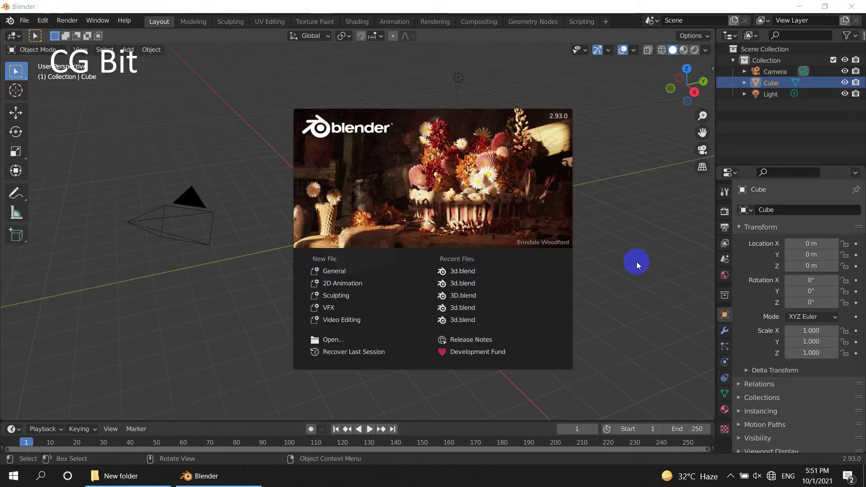
{"action": "left_click", "coordinate": [637, 261]}
{"action": "mouse_move", "coordinate": [488, 302]}
{"action": "middle_mouse_down"}
{"action": "mouse_move", "coordinate": [478, 310]}
{"action": "mouse_move", "coordinate": [548, 278]}
{"action": "mouse_move", "coordinate": [490, 309]}
{"action": "mouse_move", "coordinate": [377, 309]}
{"action": "middle_mouse_up"}
{"action": "key", "text": "Delete"}
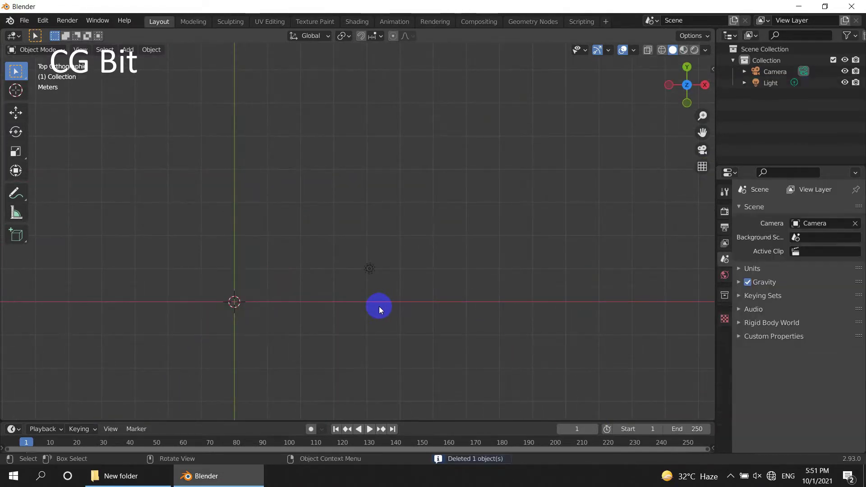
Import icon.png as a reference image by dropping it into the top view
{"action": "left_click", "coordinate": [121, 476]}
{"action": "left_click_drag", "start_coordinate": [134, 136], "coordinate": [391, 270]}
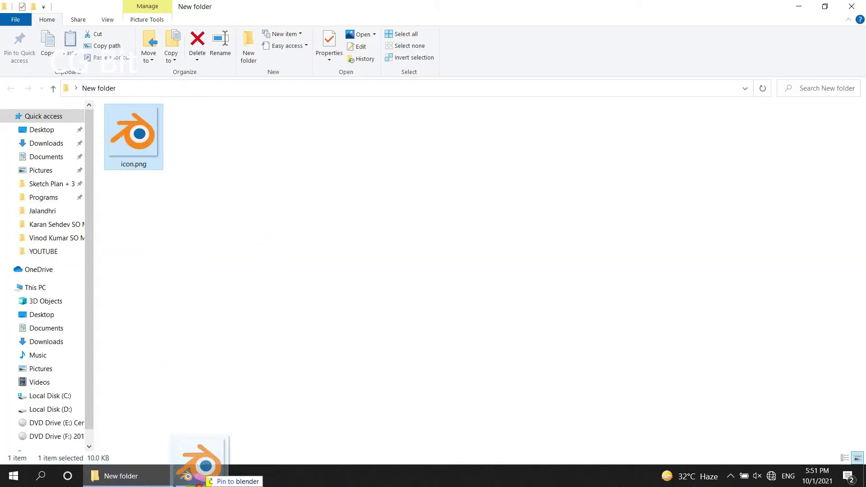
{"action": "left_click_drag", "start_coordinate": [332, 207], "coordinate": [332, 207]}
Add a Bezier curve and place it over the logo's lower-left arm
{"action": "scroll", "coordinate": [377, 218], "scroll_direction": "up", "scroll_amount": 4}
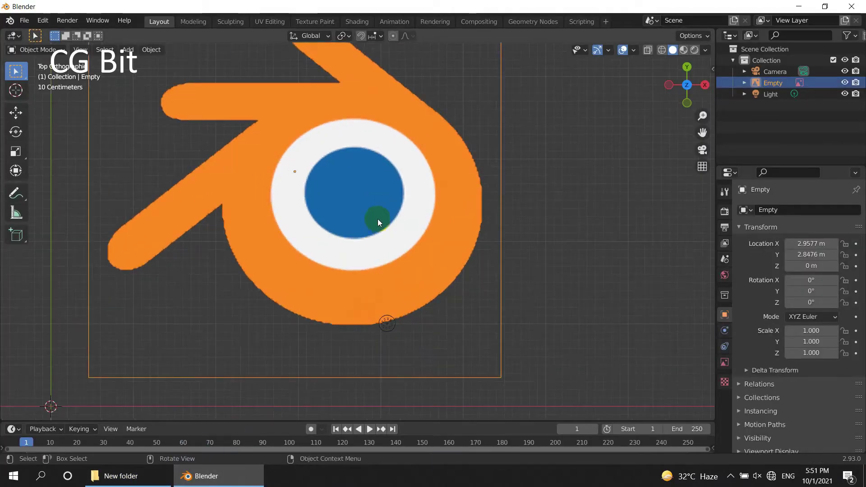
{"action": "scroll", "coordinate": [270, 218], "scroll_direction": "up", "scroll_amount": 2}
{"action": "middle_click_drag", "start_coordinate": [270, 219], "coordinate": [305, 229], "text": "shift"}
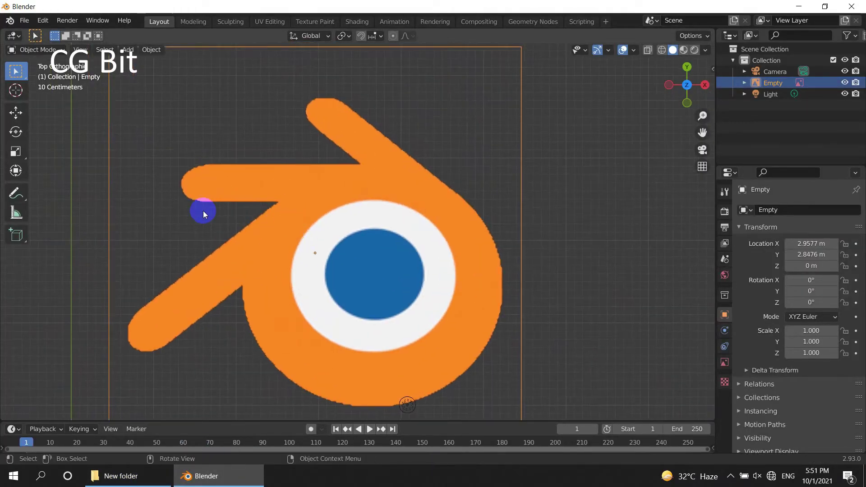
{"action": "key", "text": "shift+a"}
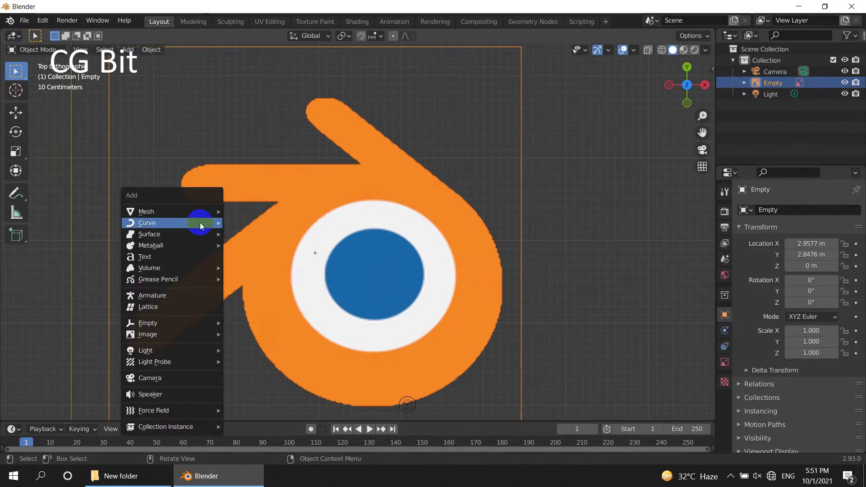
{"action": "left_click", "coordinate": [243, 221]}
{"action": "key", "text": "g"}
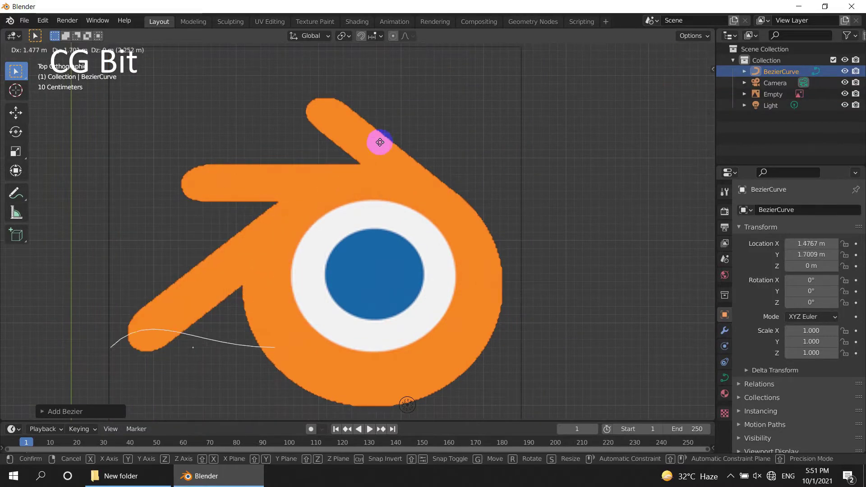
{"action": "left_click", "coordinate": [582, 182]}
Raise the curve 0.31721 m above the reference image, then return to top view
{"action": "key", "text": "KP_1"}
{"action": "key", "text": "g"}
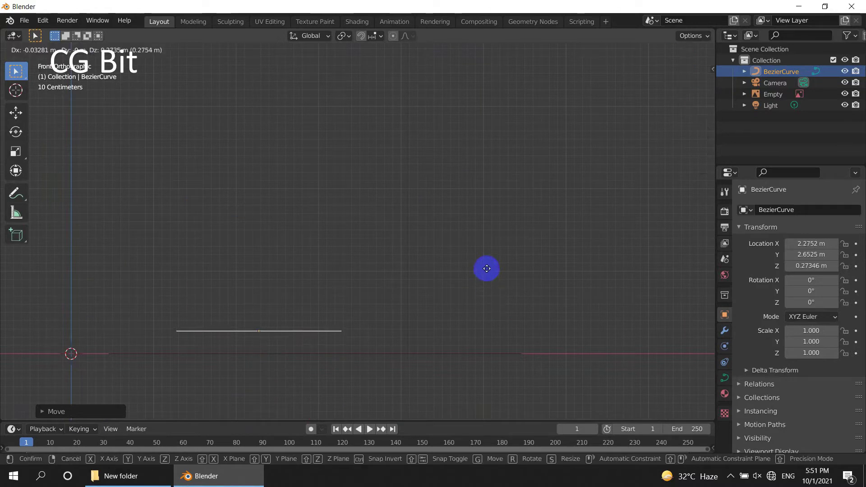
{"action": "left_click", "coordinate": [488, 268]}
{"action": "key", "text": "KP_7"}
In Edit Mode, set both curve points' handles to Vector
{"action": "key", "text": "Tab"}
{"action": "scroll", "coordinate": [350, 298], "scroll_direction": "up", "scroll_amount": 3}
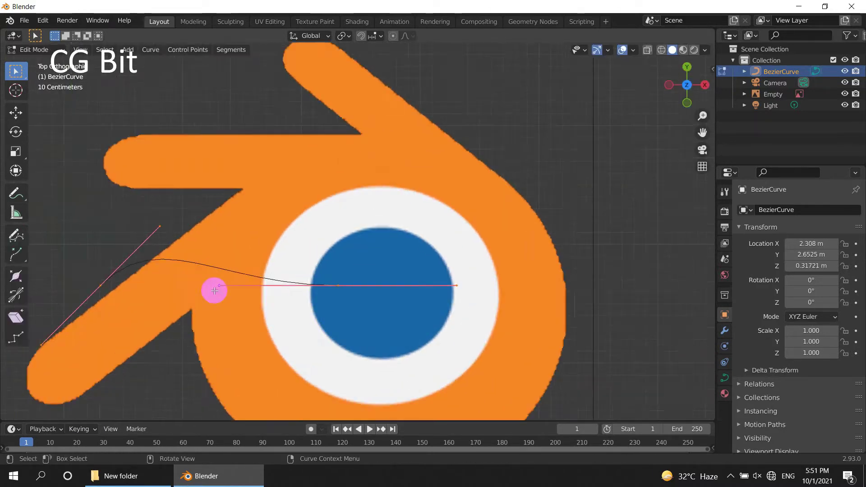
{"action": "left_click_drag", "start_coordinate": [195, 140], "coordinate": [333, 294]}
{"action": "scroll", "coordinate": [331, 292], "scroll_direction": "down", "scroll_amount": 2}
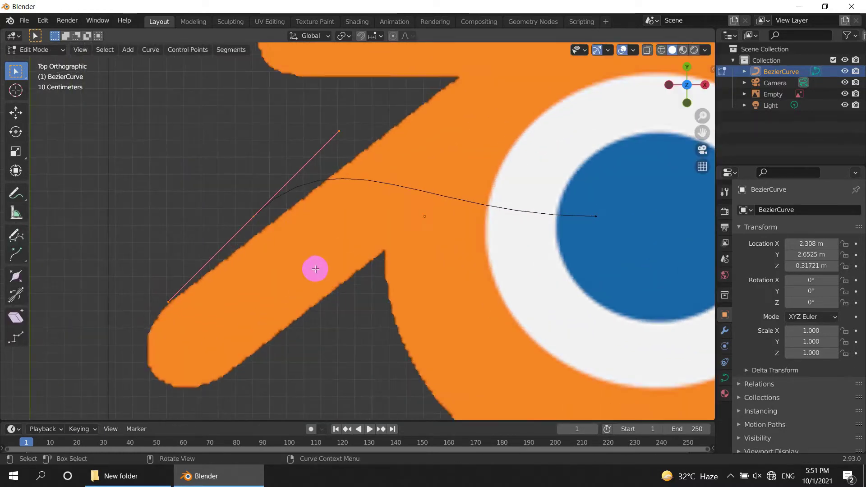
{"action": "left_click_drag", "start_coordinate": [174, 140], "coordinate": [507, 329]}
{"action": "right_click", "coordinate": [332, 194]}
{"action": "mouse_move", "coordinate": [261, 317]}
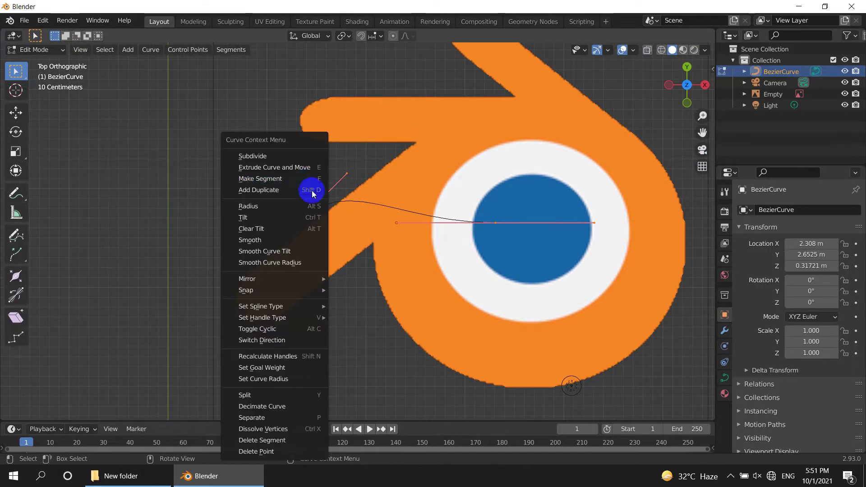
{"action": "left_click", "coordinate": [359, 331]}
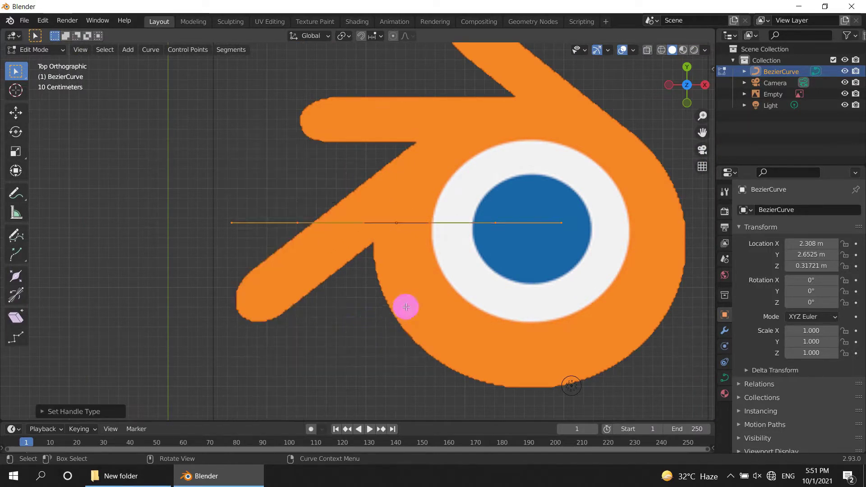
Move the two end points onto the lower-left arm's upper edge
{"action": "left_click_drag", "start_coordinate": [199, 182], "coordinate": [354, 284]}
{"action": "scroll", "coordinate": [310, 271], "scroll_direction": "up", "scroll_amount": 2}
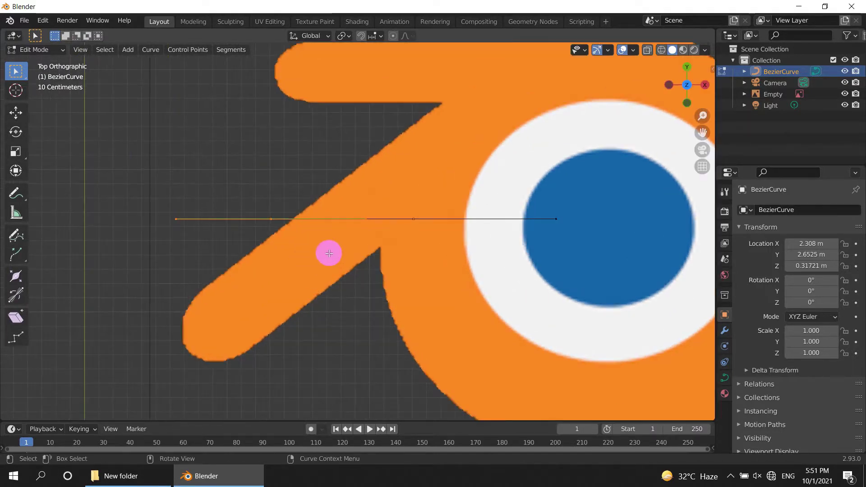
{"action": "key", "text": "g"}
{"action": "left_click", "coordinate": [256, 326]}
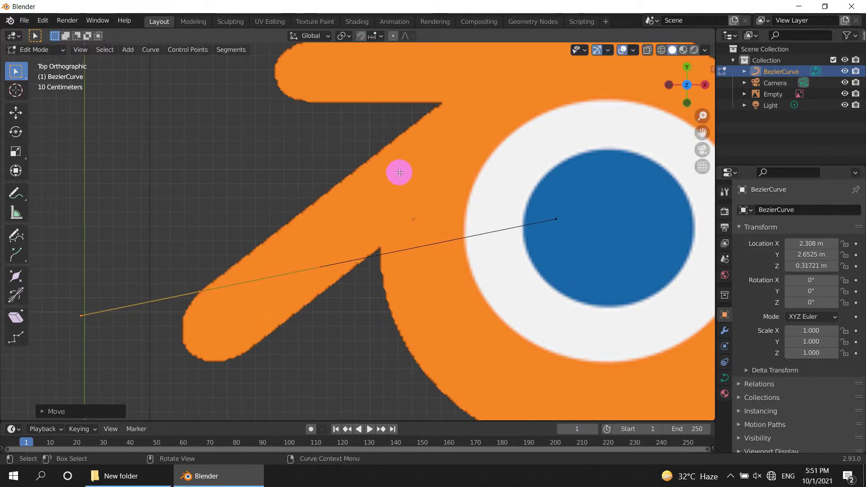
{"action": "left_click_drag", "start_coordinate": [399, 173], "coordinate": [611, 303]}
{"action": "key", "text": "g"}
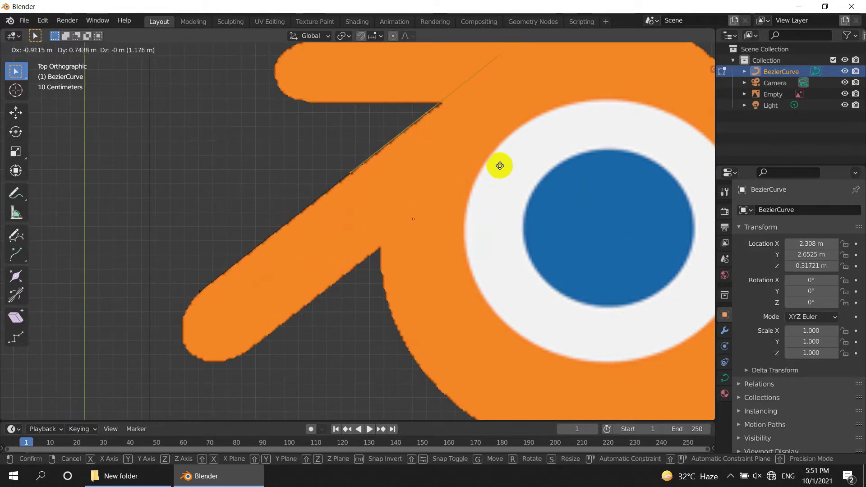
{"action": "left_click", "coordinate": [516, 155]}
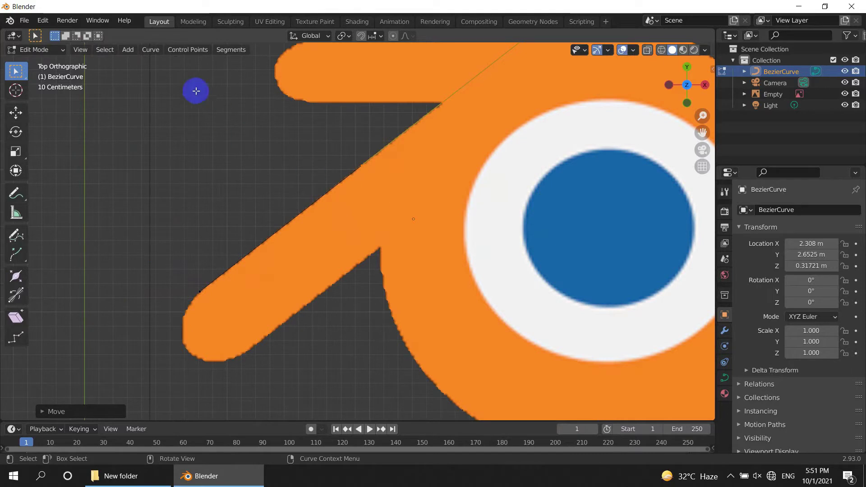
Duplicate the segment onto the arm's lower edge and select its lower end point
{"action": "left_click_drag", "start_coordinate": [147, 82], "coordinate": [492, 306]}
{"action": "scroll", "coordinate": [421, 233], "scroll_direction": "down", "scroll_amount": 2}
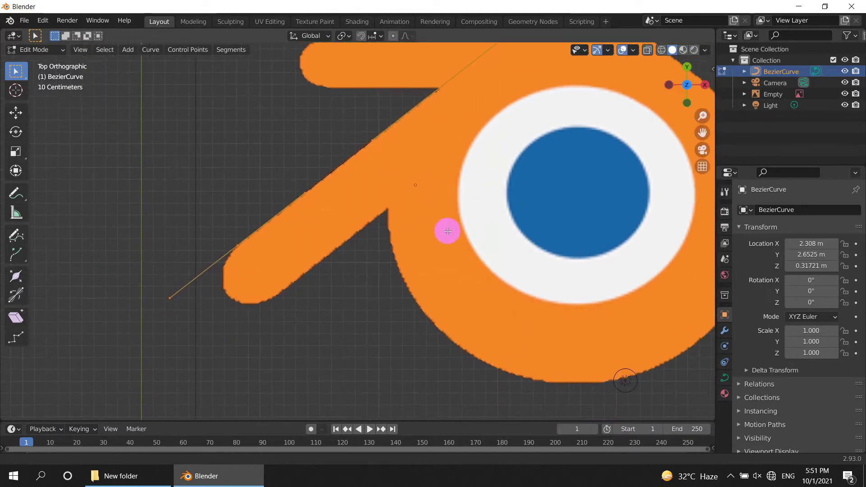
{"action": "scroll", "coordinate": [427, 206], "scroll_direction": "up", "scroll_amount": 1}
{"action": "key", "text": "g"}
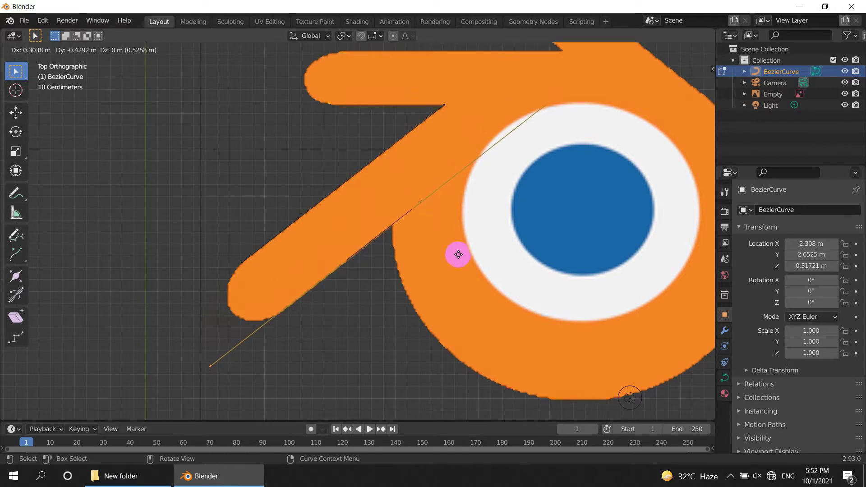
{"action": "left_click", "coordinate": [458, 254]}
{"action": "scroll", "coordinate": [268, 336], "scroll_direction": "up", "scroll_amount": 1}
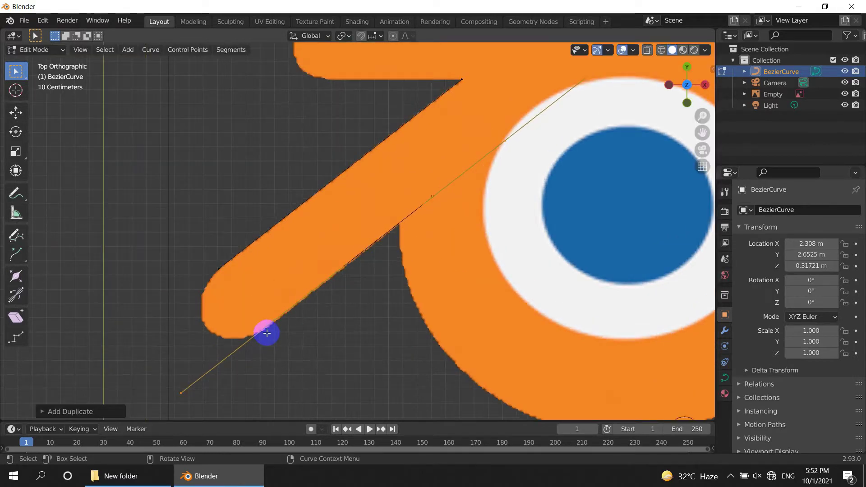
{"action": "left_click", "coordinate": [267, 333]}
{"action": "scroll", "coordinate": [272, 350], "scroll_direction": "up", "scroll_amount": 1}
Switch transform orientation to Normal and nudge the end point onto the arm's edge
{"action": "key", "text": "g"}
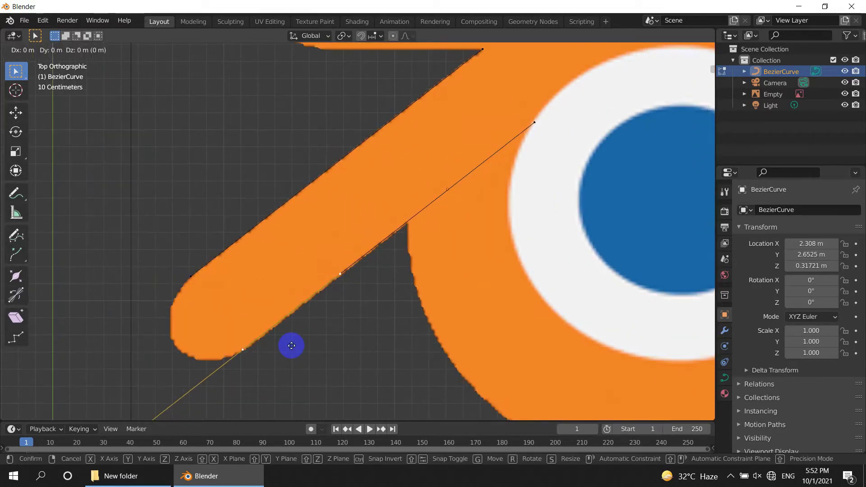
{"action": "key", "text": "x"}
{"action": "left_click", "coordinate": [293, 321]}
{"action": "left_click", "coordinate": [311, 35]}
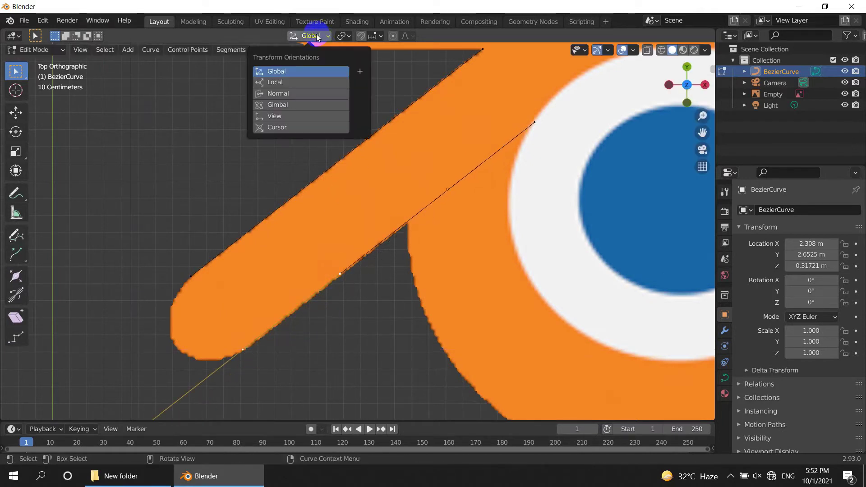
{"action": "left_click", "coordinate": [270, 94]}
{"action": "key", "text": "g"}
{"action": "key", "text": "z"}
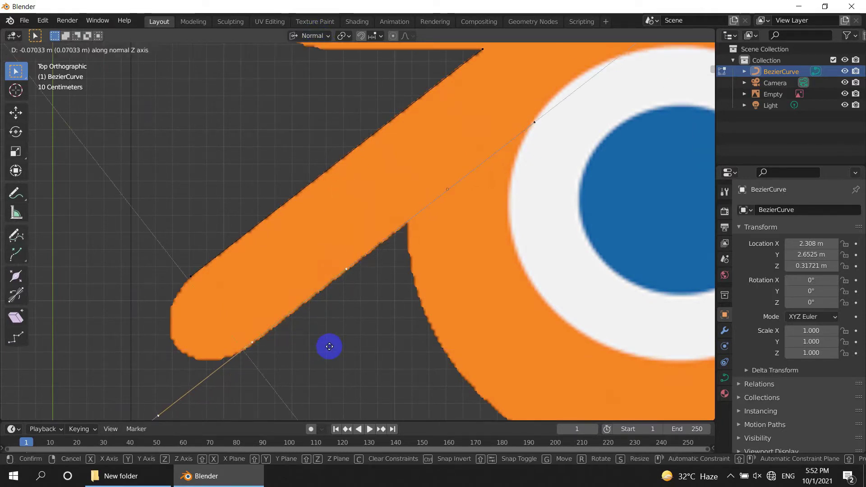
{"action": "left_click", "coordinate": [328, 350]}
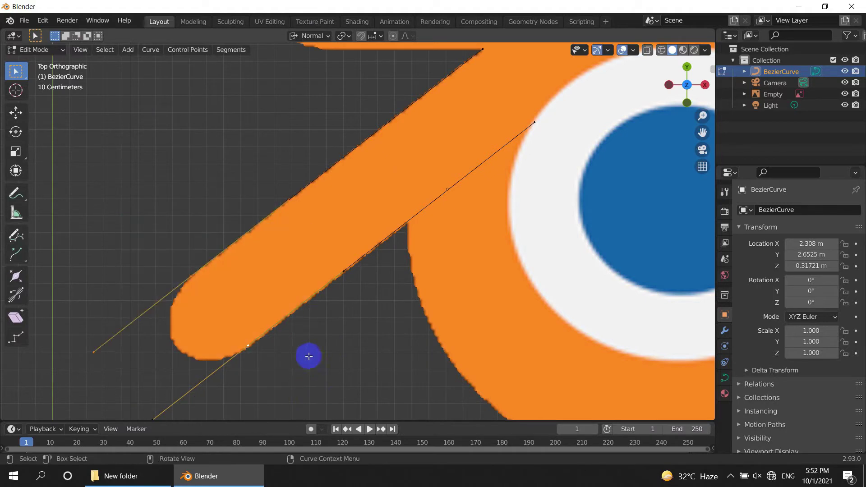
Set the tip points' handles to Aligned and stretch them along Y to round the tip
{"action": "scroll", "coordinate": [272, 326], "scroll_direction": "up", "scroll_amount": 2}
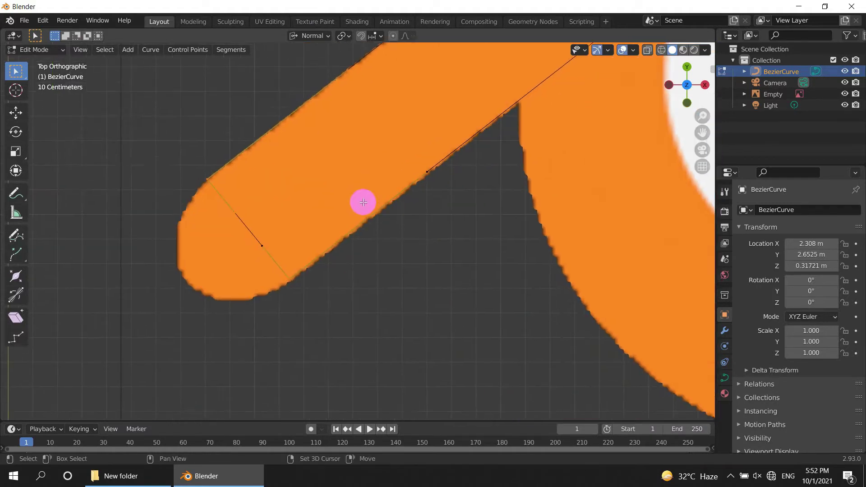
{"action": "left_click_drag", "start_coordinate": [91, 135], "coordinate": [327, 374]}
{"action": "left_click_drag", "start_coordinate": [151, 140], "coordinate": [345, 341]}
{"action": "right_click", "coordinate": [305, 193]}
{"action": "mouse_move", "coordinate": [260, 204]}
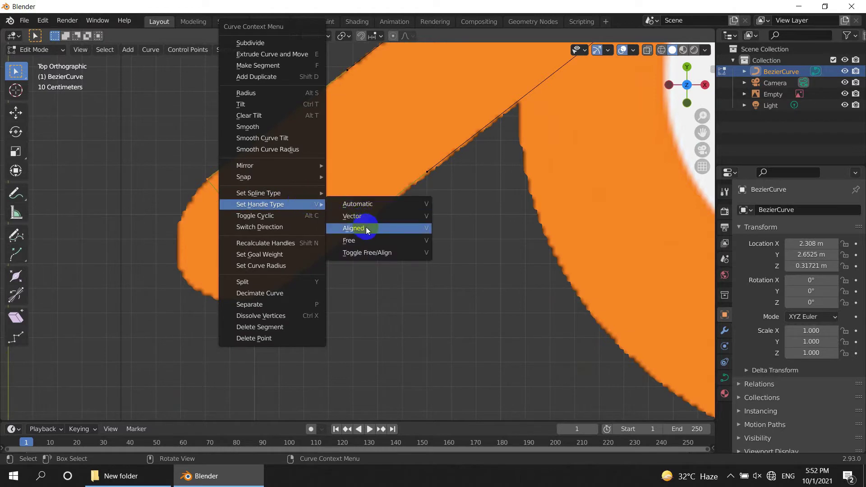
{"action": "left_click", "coordinate": [354, 227]}
{"action": "left_click_drag", "start_coordinate": [132, 191], "coordinate": [271, 342]}
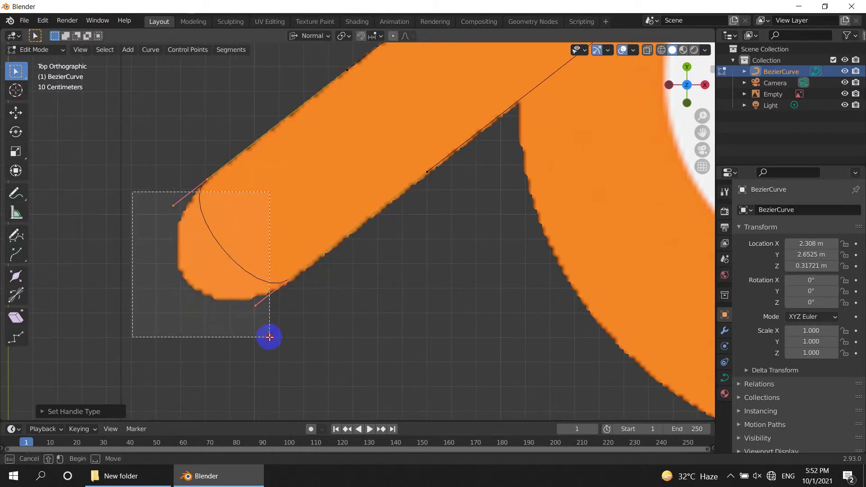
{"action": "key", "text": "g"}
{"action": "key", "text": "y"}
{"action": "key", "text": "y"}
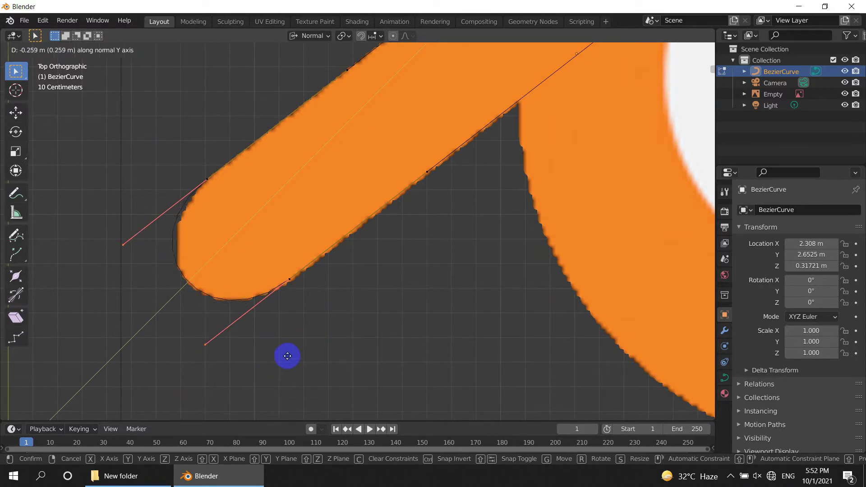
{"action": "left_click", "coordinate": [287, 356]}
Move an edge control point along normal Z toward the notch under the upper arm
{"action": "scroll", "coordinate": [261, 303], "scroll_direction": "down", "scroll_amount": 3}
{"action": "middle_click_drag", "start_coordinate": [483, 209], "coordinate": [403, 176], "text": "shift"}
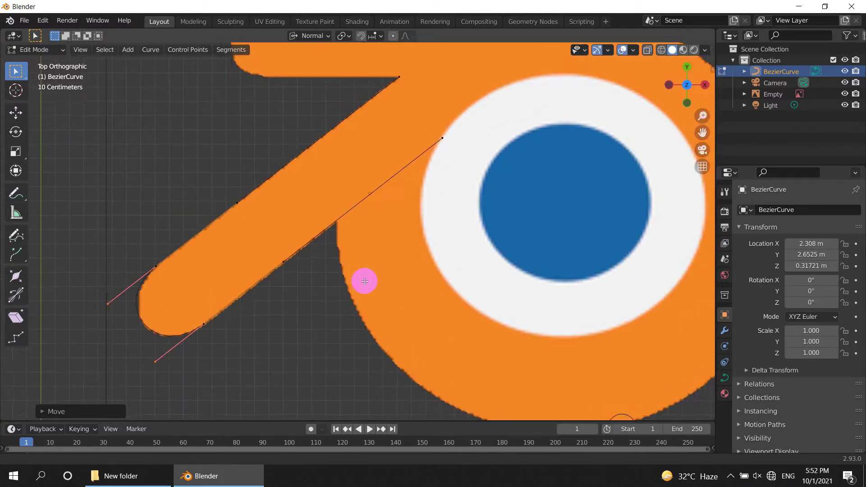
{"action": "left_click", "coordinate": [403, 176]}
{"action": "scroll", "coordinate": [391, 235], "scroll_direction": "up", "scroll_amount": 1}
{"action": "key", "text": "g"}
{"action": "key", "text": "z"}
{"action": "key", "text": "z"}
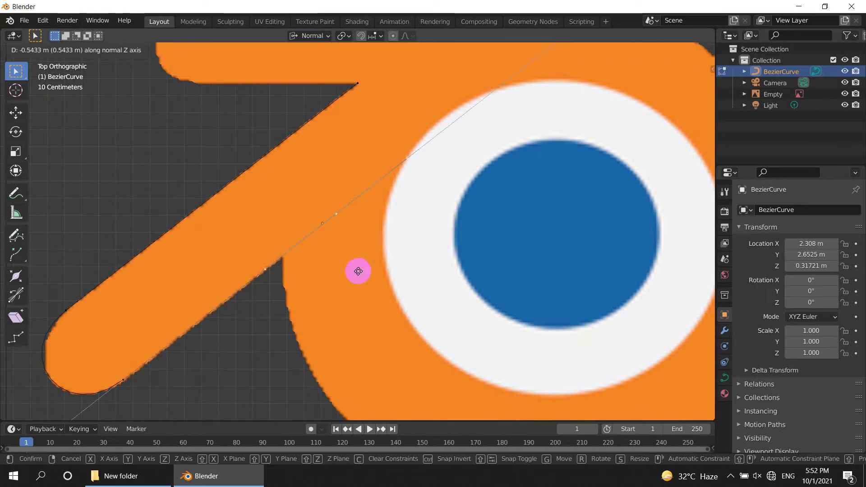
{"action": "left_click", "coordinate": [309, 303]}
{"action": "scroll", "coordinate": [373, 134], "scroll_direction": "down", "scroll_amount": 2}
Extend the outline along the diagonal edge and under the middle arm to its left end
{"action": "scroll", "coordinate": [340, 191], "scroll_direction": "up", "scroll_amount": 3}
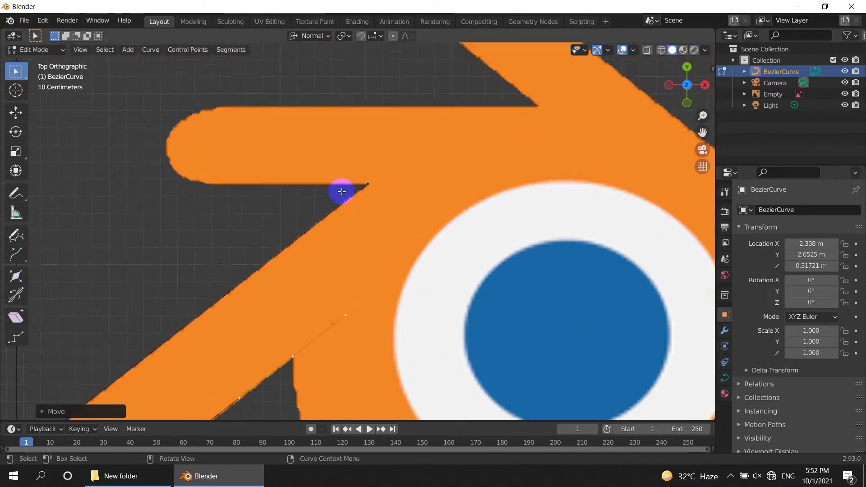
{"action": "scroll", "coordinate": [372, 171], "scroll_direction": "up", "scroll_amount": 1}
{"action": "left_click_drag", "start_coordinate": [468, 217], "coordinate": [274, 216]}
{"action": "key", "text": "z"}
{"action": "key", "text": "z"}
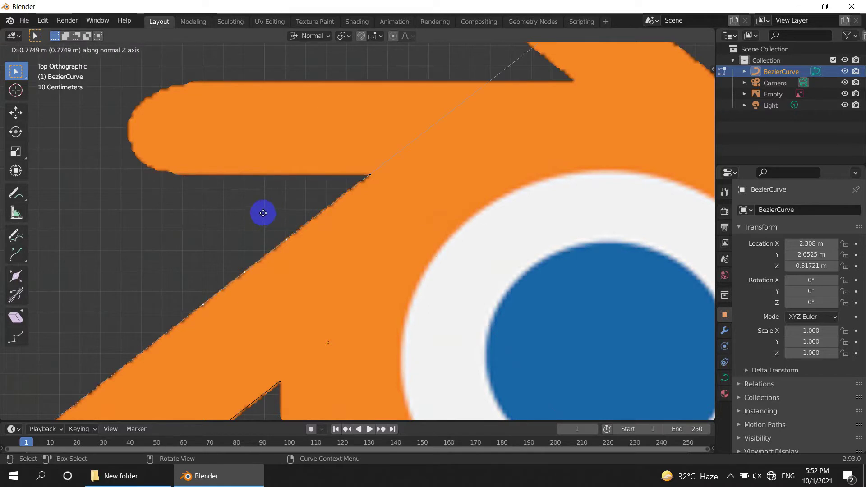
{"action": "left_click", "coordinate": [264, 213]}
{"action": "key", "text": "g"}
{"action": "key", "text": "x"}
{"action": "key", "text": "x"}
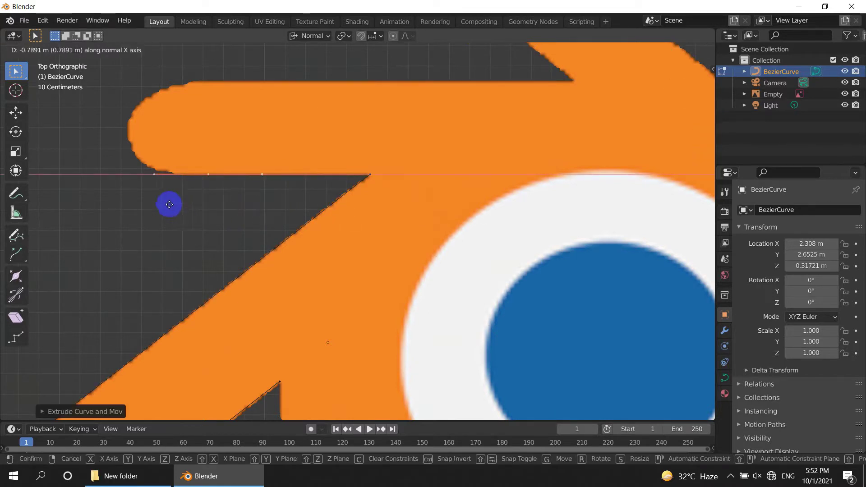
{"action": "left_click", "coordinate": [146, 201]}
Trace the middle arm's tip and top edge, then move points up the upper arm's inner edge
{"action": "scroll", "coordinate": [229, 195], "scroll_direction": "up", "scroll_amount": 2}
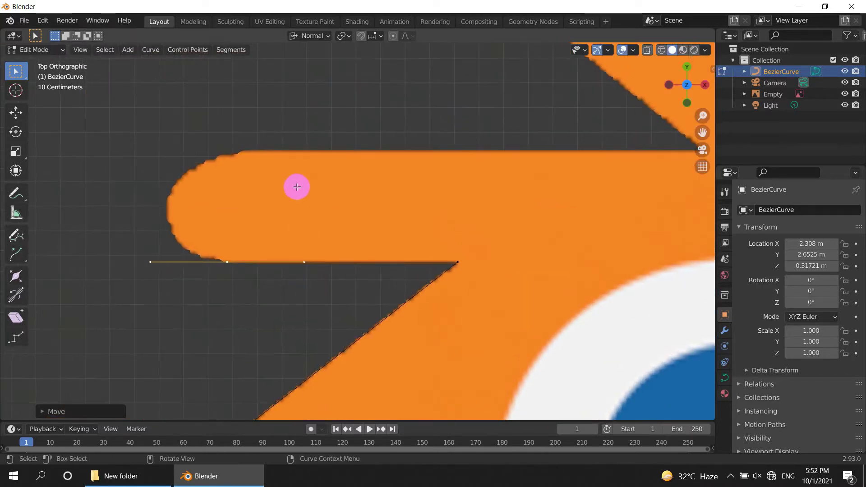
{"action": "key", "text": "g"}
{"action": "key", "text": "x"}
{"action": "key", "text": "x"}
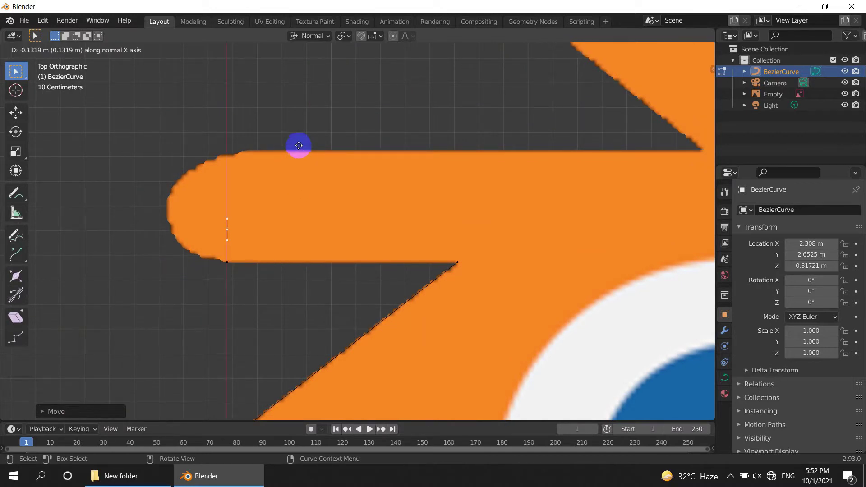
{"action": "left_click", "coordinate": [327, 169]}
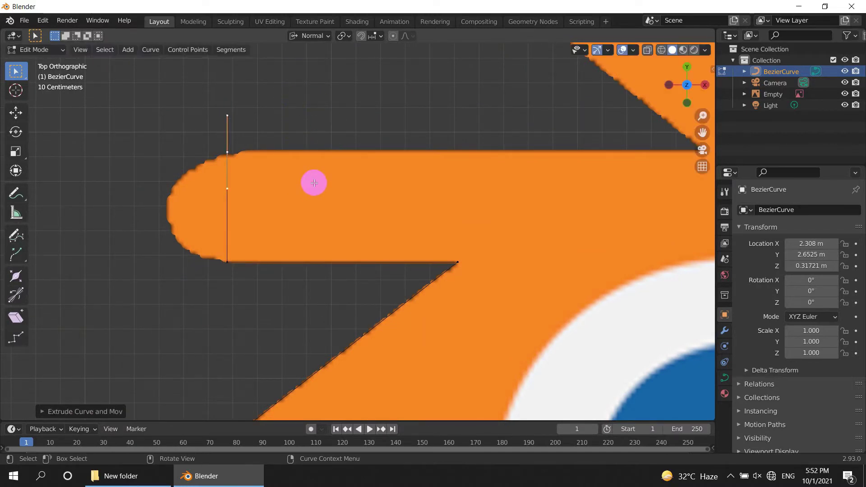
{"action": "scroll", "coordinate": [314, 188], "scroll_direction": "down", "scroll_amount": 2}
{"action": "scroll", "coordinate": [309, 216], "scroll_direction": "down", "scroll_amount": 1}
{"action": "key", "text": "g"}
{"action": "key", "text": "x"}
{"action": "key", "text": "x"}
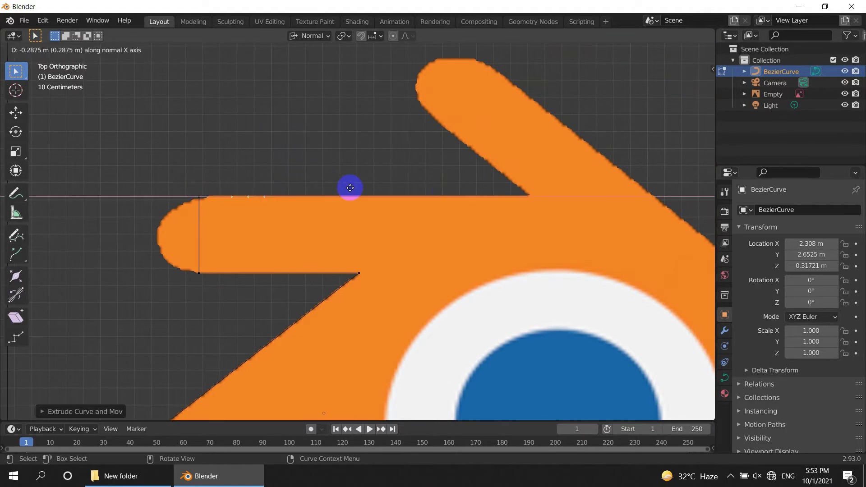
{"action": "left_click", "coordinate": [631, 195]}
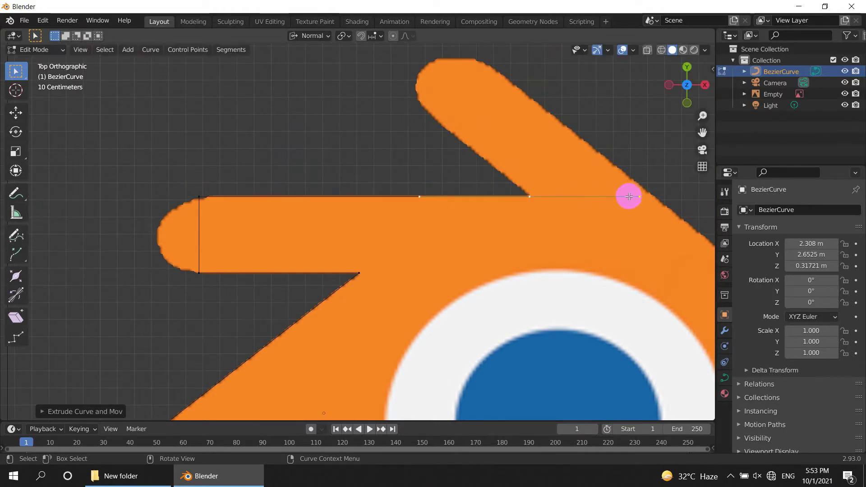
{"action": "key", "text": "g"}
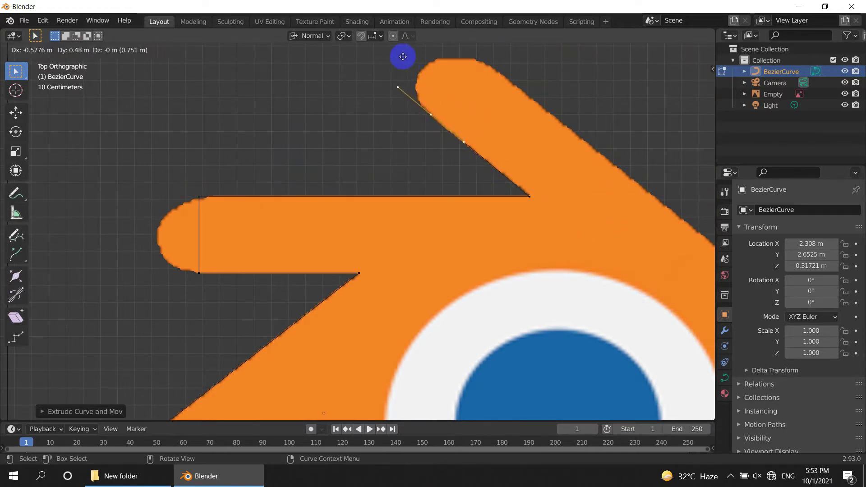
{"action": "left_click", "coordinate": [402, 55]}
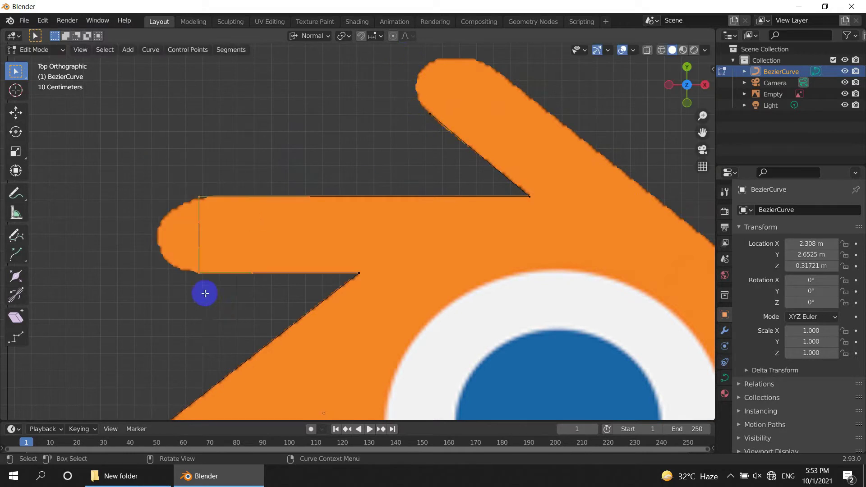
Set the middle arm's left-end handles to Aligned and stretch them along normal X
{"action": "scroll", "coordinate": [205, 293], "scroll_direction": "up", "scroll_amount": 2}
{"action": "right_click", "coordinate": [259, 138]}
{"action": "mouse_move", "coordinate": [214, 204]}
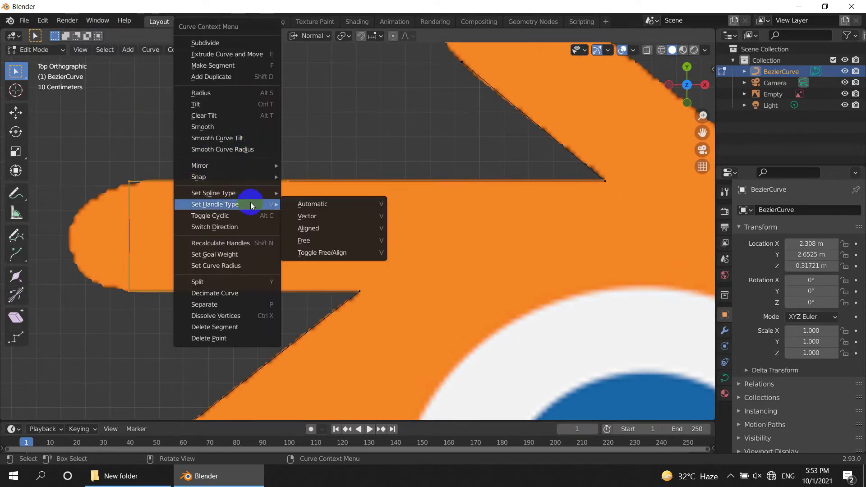
{"action": "left_click", "coordinate": [319, 226]}
{"action": "left_click", "coordinate": [206, 241]}
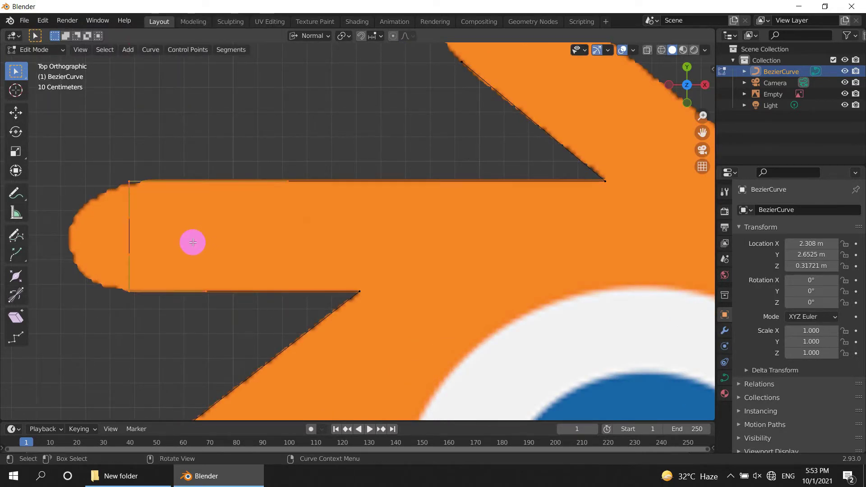
{"action": "scroll", "coordinate": [193, 241], "scroll_direction": "up", "scroll_amount": 1}
{"action": "left_click_drag", "start_coordinate": [163, 111], "coordinate": [296, 299]}
{"action": "right_click", "coordinate": [291, 149]}
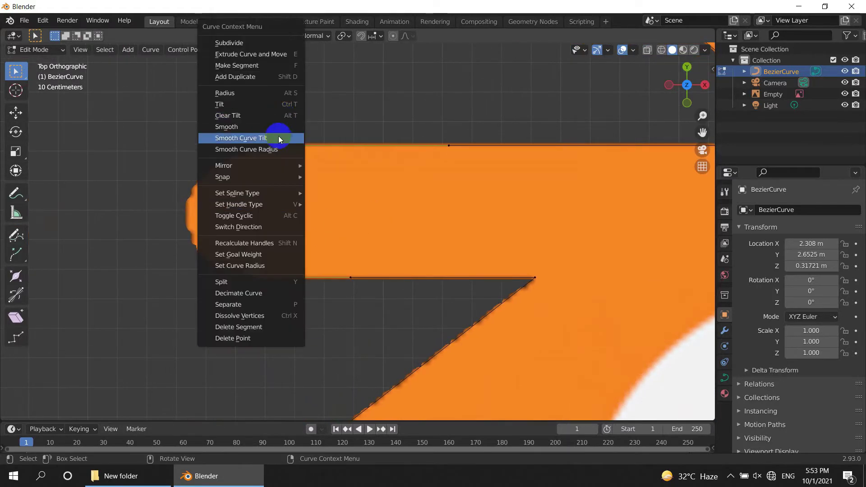
{"action": "left_click", "coordinate": [352, 230]}
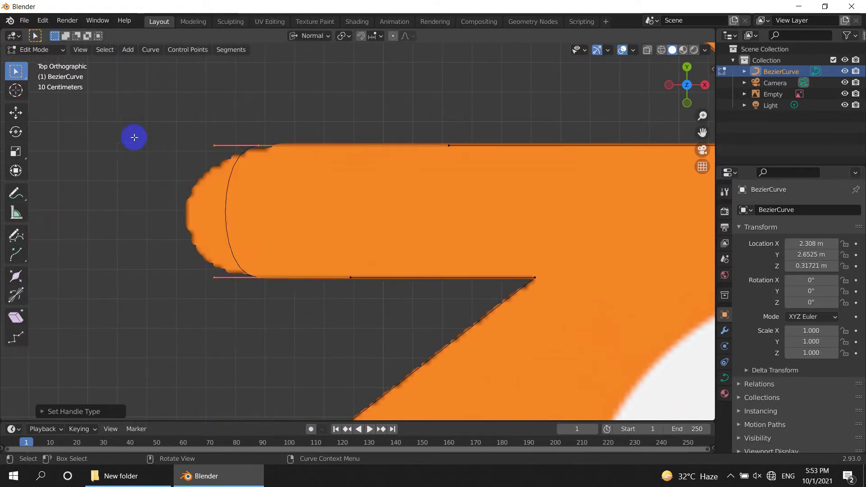
{"action": "left_click_drag", "start_coordinate": [167, 120], "coordinate": [257, 338]}
{"action": "key", "text": "g"}
{"action": "key", "text": "x"}
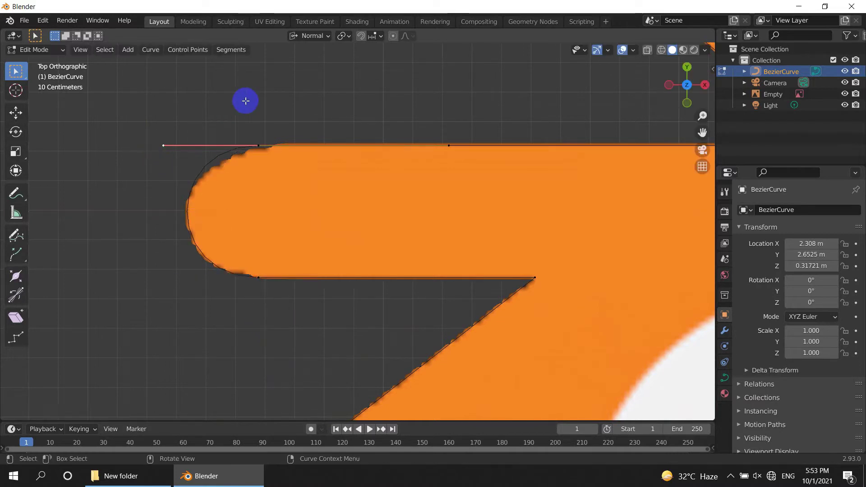
Finish rounding the left end along normal Z and adjust the upper arm's inner corner handle
{"action": "key", "text": "z"}
{"action": "key", "text": "z"}
{"action": "left_click", "coordinate": [287, 99]}
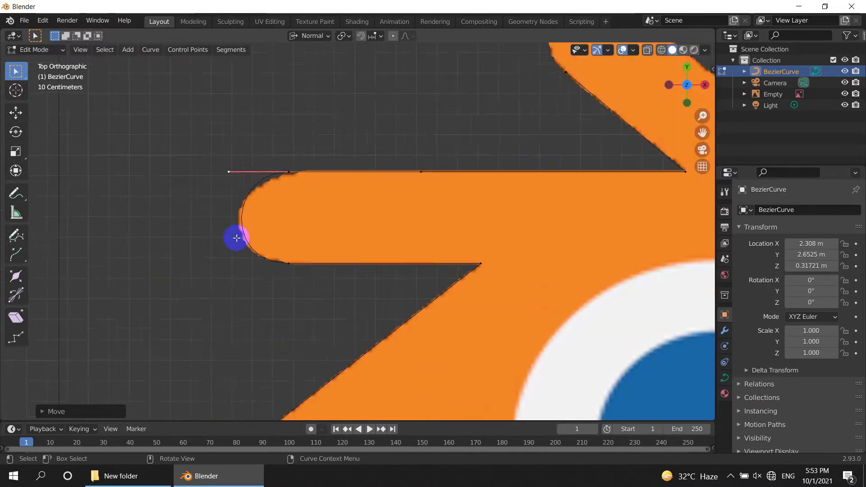
{"action": "mouse_move", "coordinate": [235, 236]}
{"action": "middle_mouse_down", "text": "shift"}
{"action": "mouse_move", "coordinate": [380, 199]}
{"action": "mouse_move", "coordinate": [430, 252]}
{"action": "middle_mouse_up", "text": "shift"}
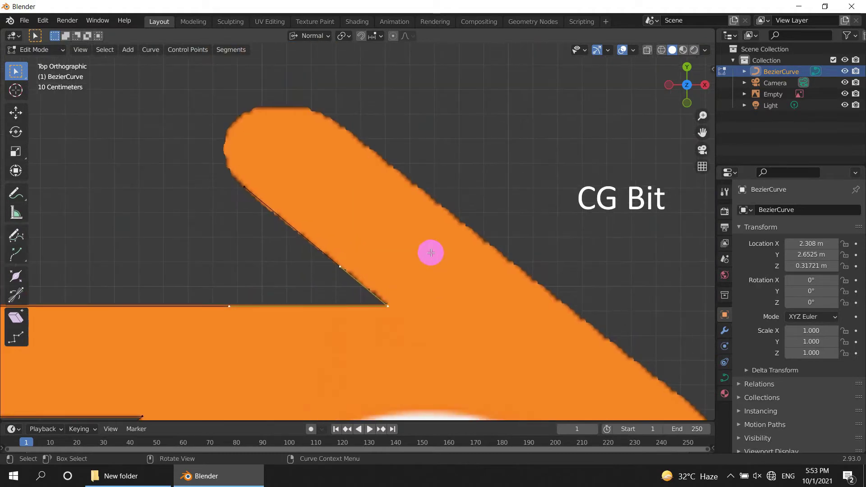
{"action": "left_click_drag", "start_coordinate": [246, 144], "coordinate": [290, 166]}
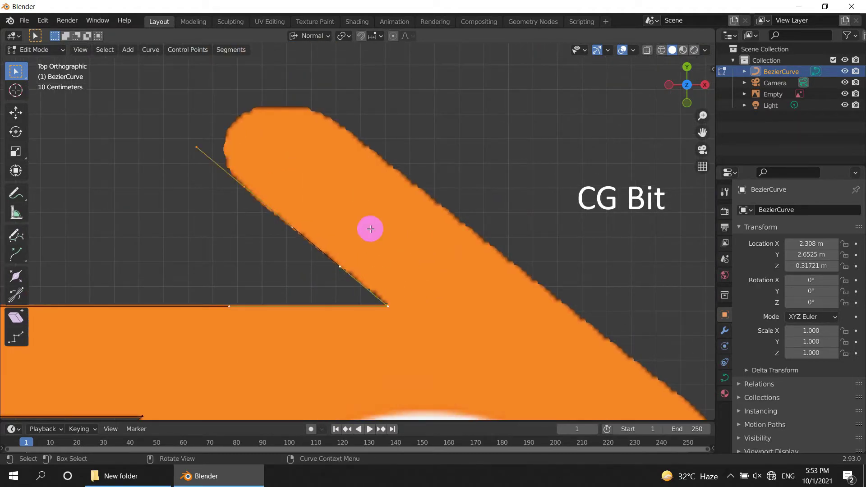
Move the duplicated inner-edge points onto the upper arm's outer edge
{"action": "scroll", "coordinate": [368, 230], "scroll_direction": "down", "scroll_amount": 5}
{"action": "middle_click_drag", "start_coordinate": [371, 241], "coordinate": [394, 202], "text": "shift"}
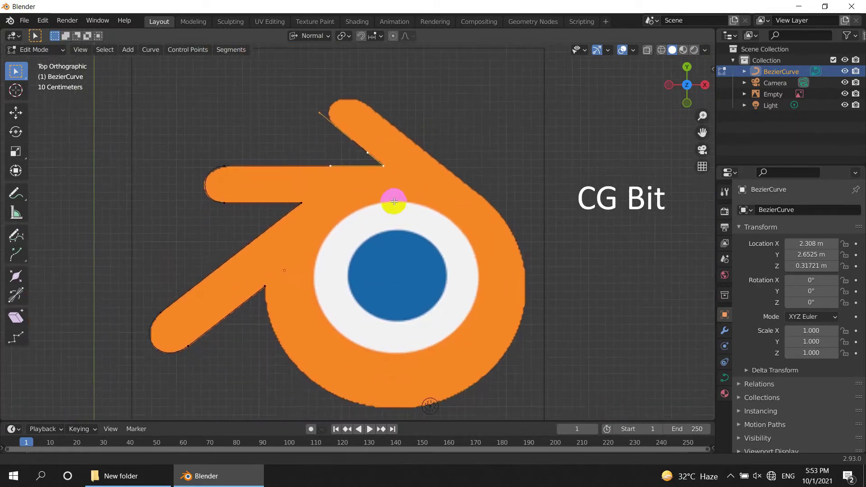
{"action": "scroll", "coordinate": [247, 310], "scroll_direction": "up", "scroll_amount": 2}
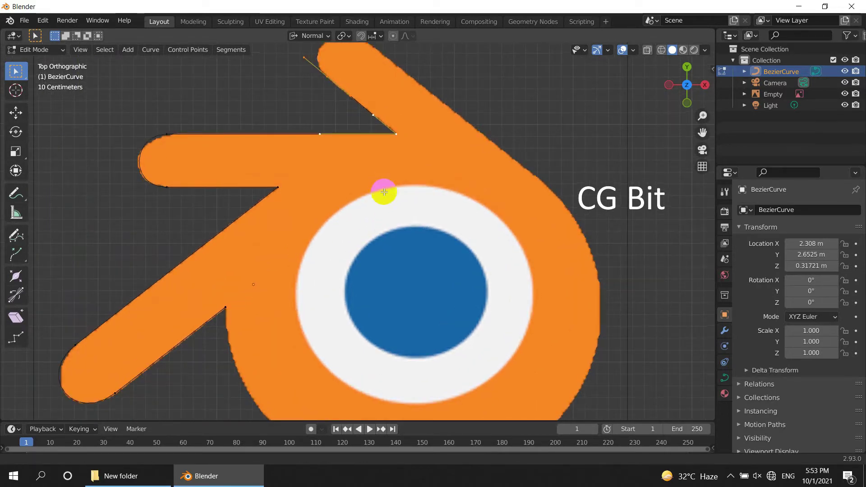
{"action": "scroll", "coordinate": [381, 187], "scroll_direction": "up", "scroll_amount": 3}
{"action": "middle_click_drag", "start_coordinate": [408, 212], "coordinate": [364, 274], "text": "shift"}
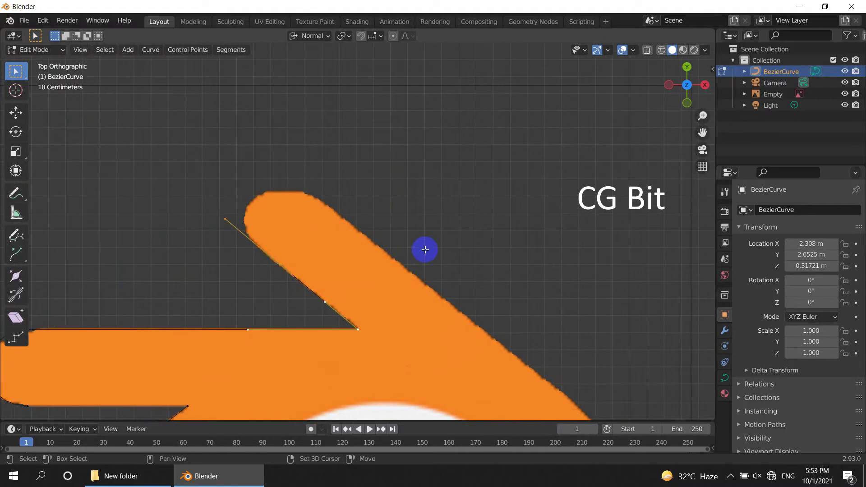
{"action": "mouse_move", "coordinate": [423, 249]}
{"action": "left_mouse_down"}
{"action": "mouse_move", "coordinate": [474, 185]}
{"action": "mouse_move", "coordinate": [468, 188]}
{"action": "left_mouse_up"}
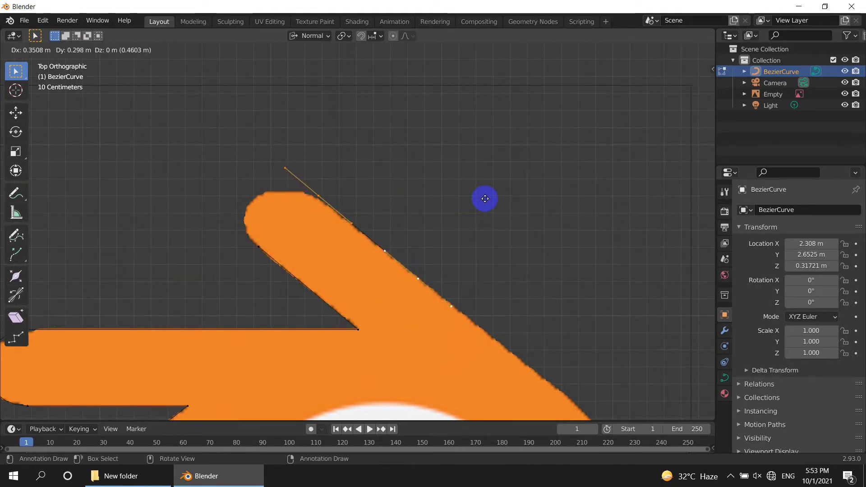
Confirm the duplicated points' placement and adjust the upper control point's handle
{"action": "left_click", "coordinate": [485, 198]}
{"action": "scroll", "coordinate": [323, 210], "scroll_direction": "up", "scroll_amount": 2}
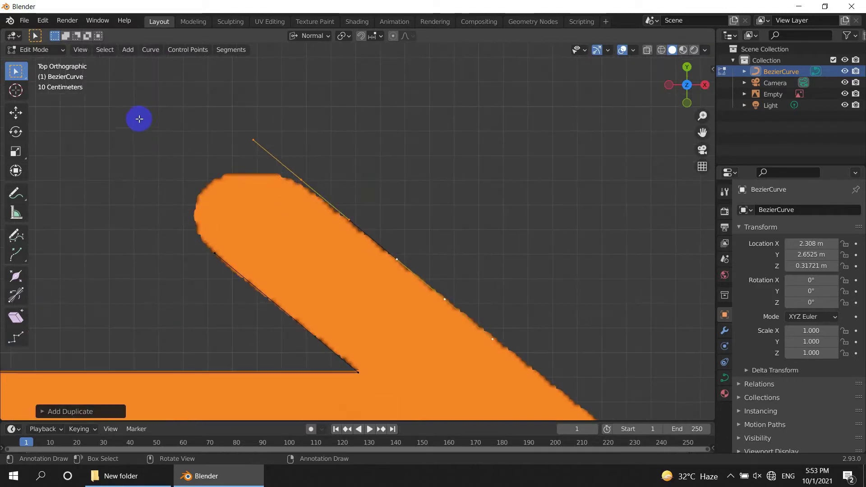
{"action": "left_click", "coordinate": [346, 279]}
{"action": "left_click_drag", "start_coordinate": [334, 257], "coordinate": [261, 219]}
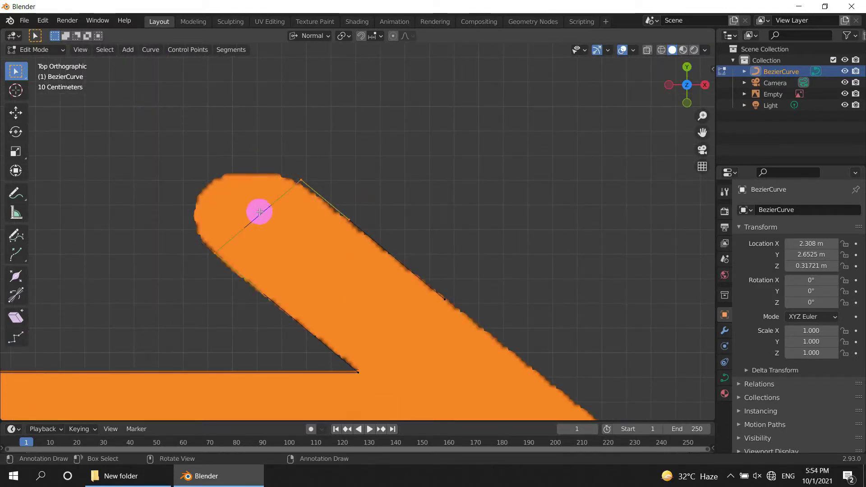
Set the upper arm's tip handles to Aligned and lengthen them along Y and Z
{"action": "left_click_drag", "start_coordinate": [180, 141], "coordinate": [304, 260]}
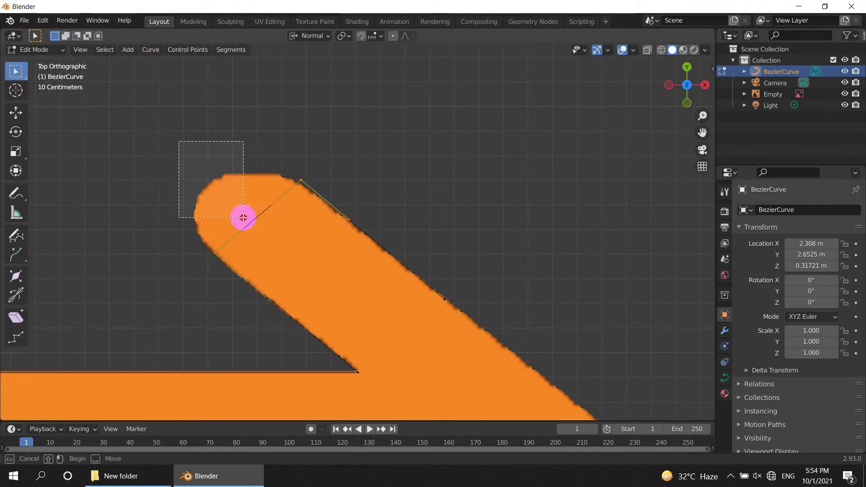
{"action": "right_click", "coordinate": [410, 171]}
{"action": "left_click", "coordinate": [470, 232]}
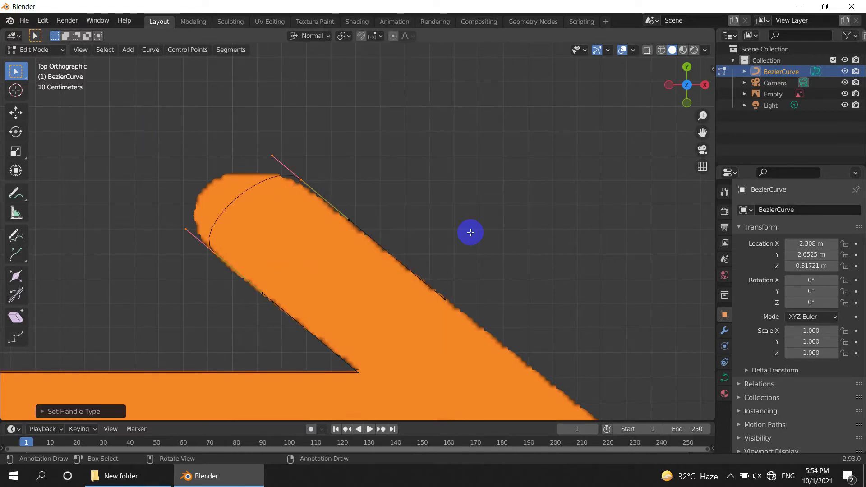
{"action": "mouse_move", "coordinate": [165, 121]}
{"action": "left_mouse_down"}
{"action": "mouse_move", "coordinate": [273, 207]}
{"action": "mouse_move", "coordinate": [288, 235]}
{"action": "left_mouse_up"}
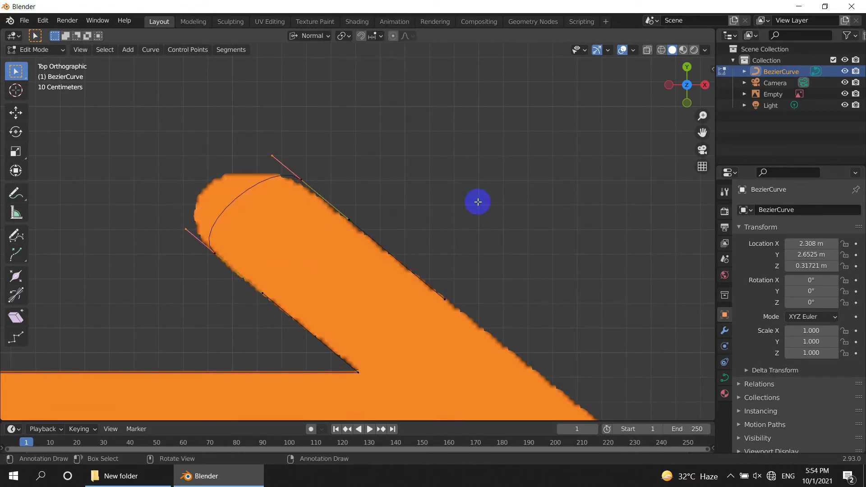
{"action": "key", "text": "g"}
{"action": "key", "text": "y"}
{"action": "left_click", "coordinate": [446, 173]}
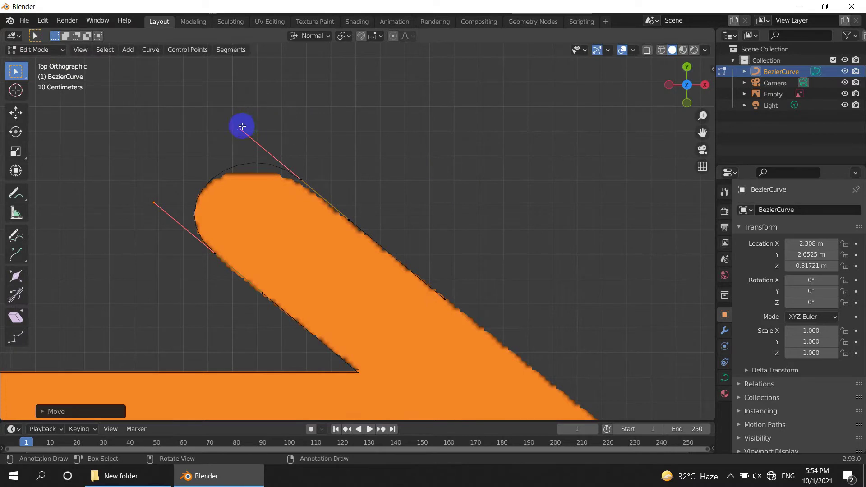
{"action": "key", "text": "g"}
{"action": "key", "text": "z"}
{"action": "left_click", "coordinate": [391, 185]}
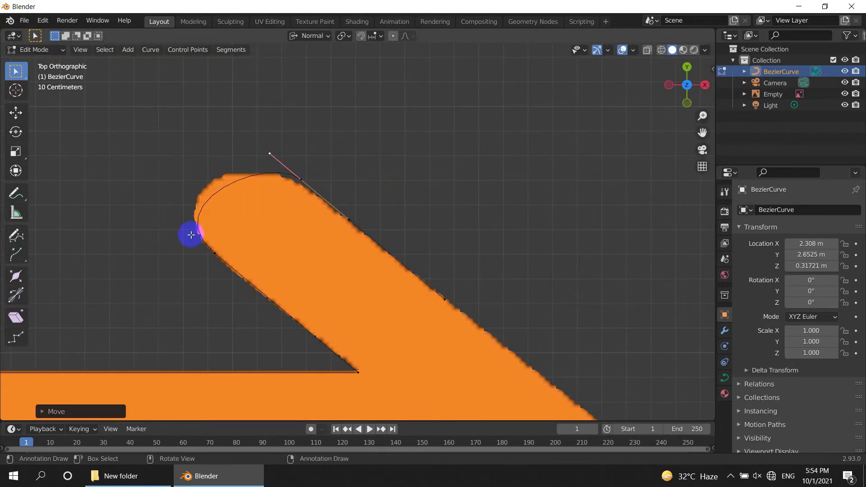
Lengthen the other tip handle along normal Z to complete the rounded tip
{"action": "left_click", "coordinate": [206, 245]}
{"action": "key", "text": "g"}
{"action": "key", "text": "z"}
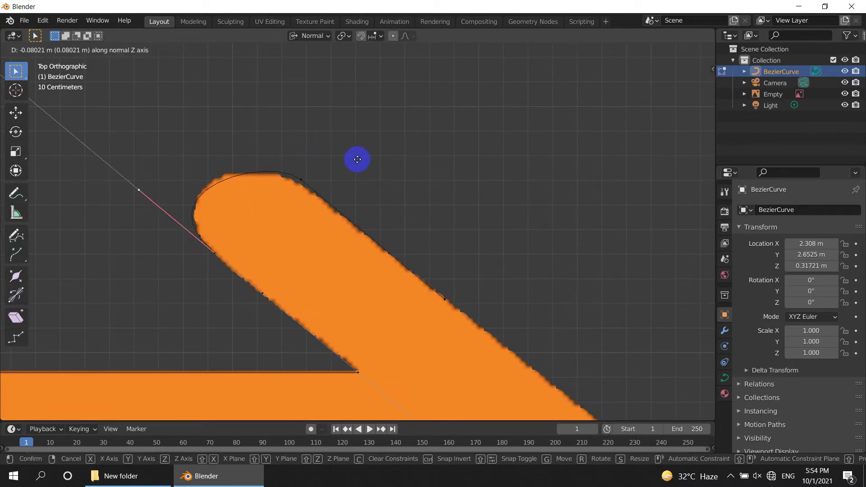
{"action": "left_click", "coordinate": [356, 159]}
Slide the next control point along the upper arm's outer edge on normal Z
{"action": "left_click", "coordinate": [327, 183]}
{"action": "key", "text": "g"}
{"action": "key", "text": "z"}
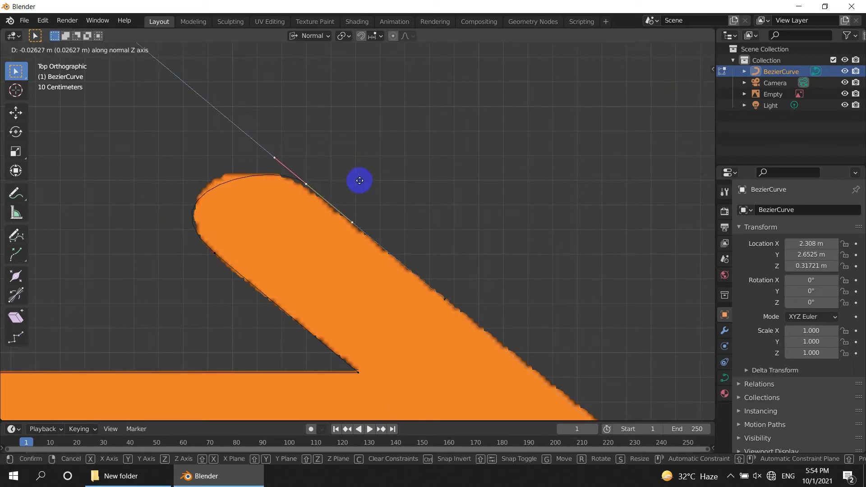
{"action": "left_click", "coordinate": [284, 169]}
{"action": "key", "text": "g"}
{"action": "key", "text": "z"}
{"action": "left_click", "coordinate": [358, 170]}
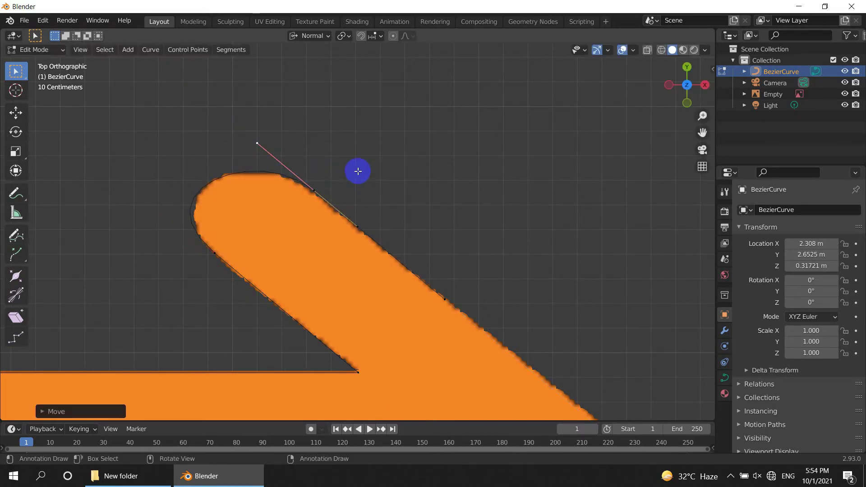
{"action": "scroll", "coordinate": [358, 170], "scroll_direction": "down", "scroll_amount": 2}
{"action": "middle_click_drag", "start_coordinate": [357, 170], "coordinate": [285, 142], "text": "shift"}
{"action": "left_click", "coordinate": [276, 145]}
Shift the selected point along Z and add a new point on the logo's upper-right edge
{"action": "key", "text": "g"}
{"action": "key", "text": "z"}
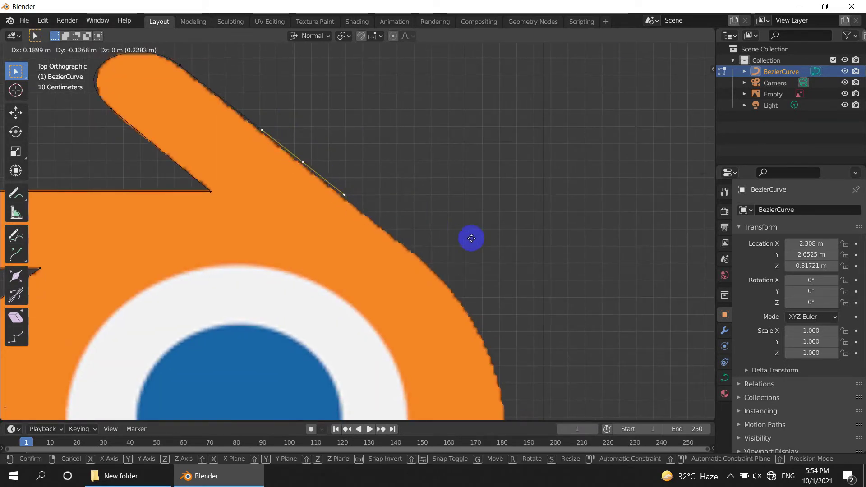
{"action": "left_click", "coordinate": [595, 322]}
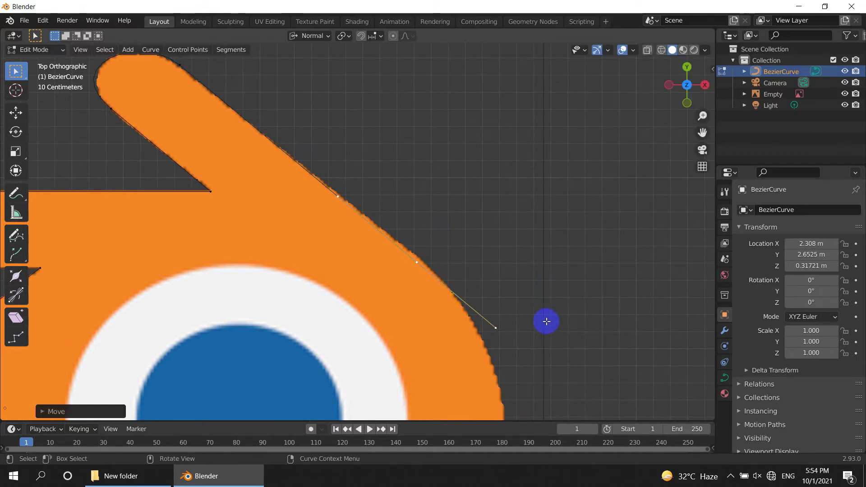
{"action": "scroll", "coordinate": [497, 311], "scroll_direction": "up", "scroll_amount": 2}
{"action": "key", "text": "g"}
{"action": "left_click", "coordinate": [451, 264]}
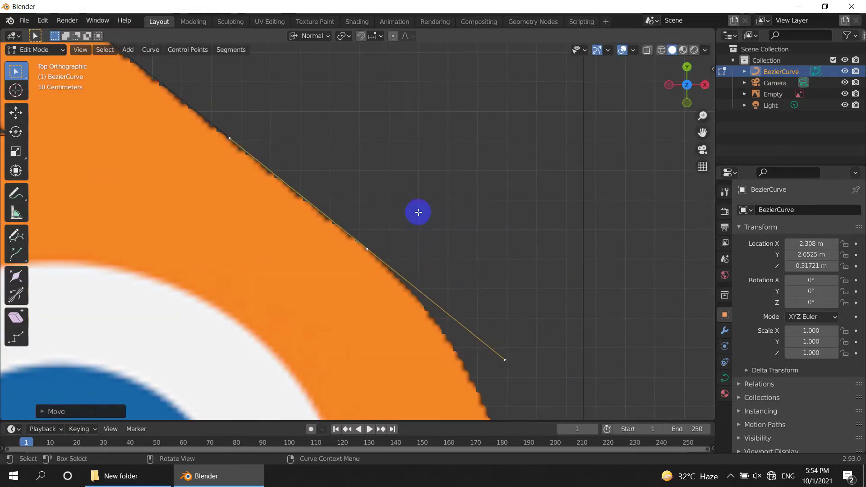
Reframe the logo and extend a new point below its lower-right body
{"action": "scroll", "coordinate": [454, 276], "scroll_direction": "down", "scroll_amount": 3}
{"action": "middle_click_drag", "start_coordinate": [454, 276], "coordinate": [456, 204], "text": "shift"}
{"action": "middle_click_drag", "start_coordinate": [191, 314], "coordinate": [177, 231], "text": "shift"}
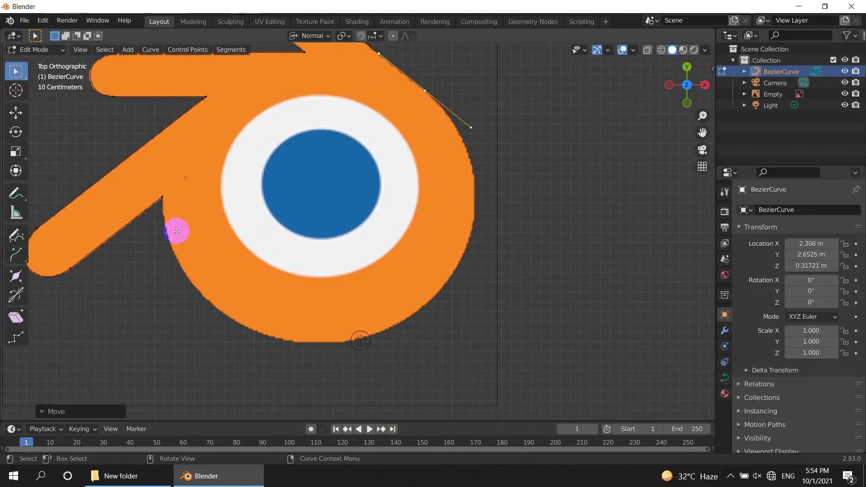
{"action": "left_click_drag", "start_coordinate": [163, 198], "coordinate": [462, 382]}
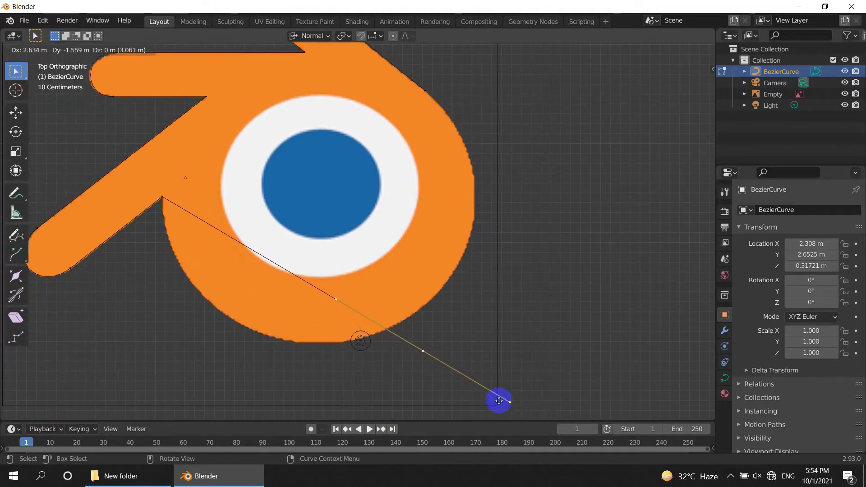
Close the outline with Toggle Cyclic and set the point's handles to Aligned
{"action": "left_click", "coordinate": [462, 382]}
{"action": "right_click", "coordinate": [472, 293]}
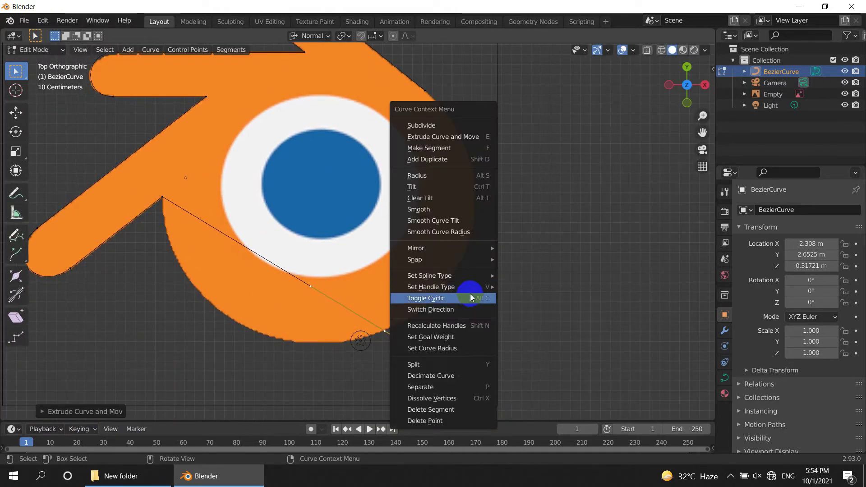
{"action": "left_click", "coordinate": [472, 299]}
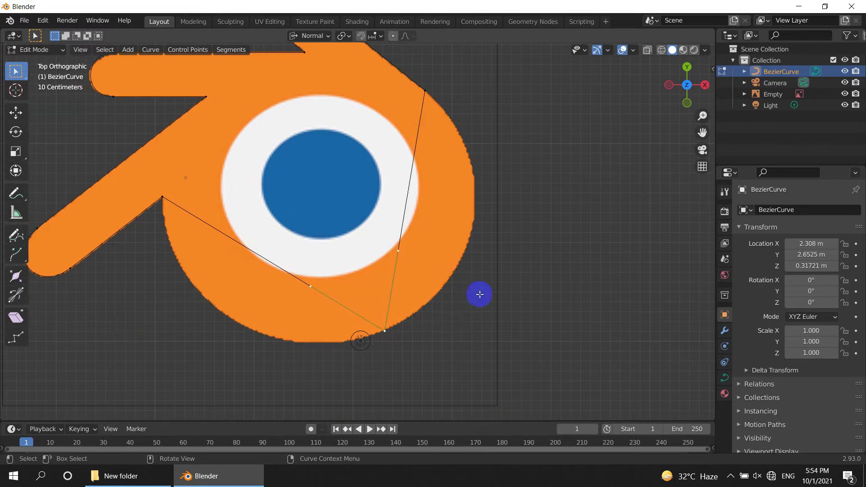
{"action": "right_click", "coordinate": [484, 275]}
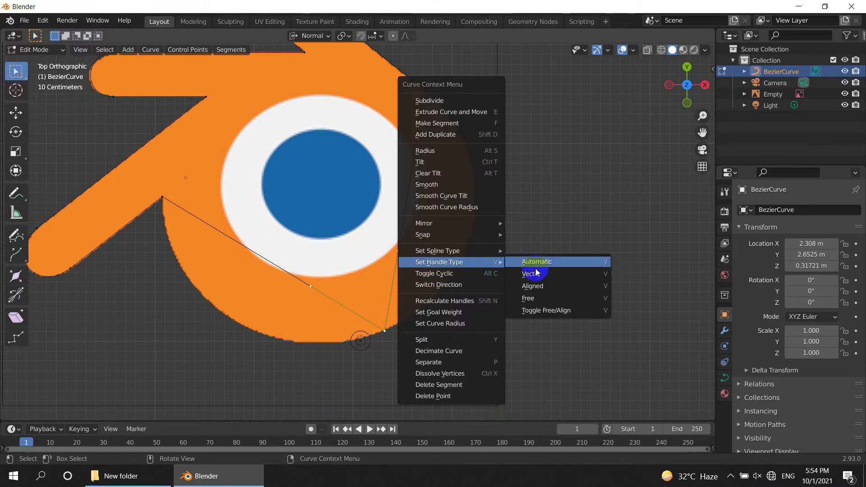
{"action": "left_click", "coordinate": [531, 290]}
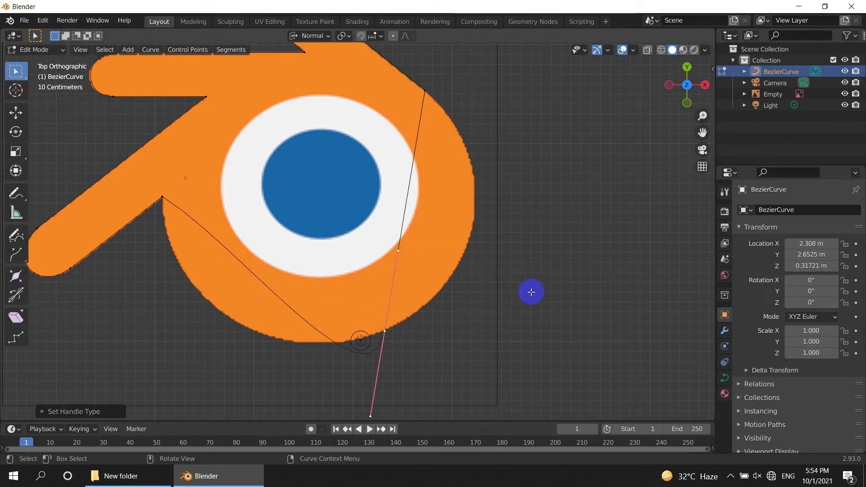
Rotate the bottom point's handle and move the left-notch handle to round the lower body
{"action": "left_click", "coordinate": [383, 330]}
{"action": "key", "text": "r"}
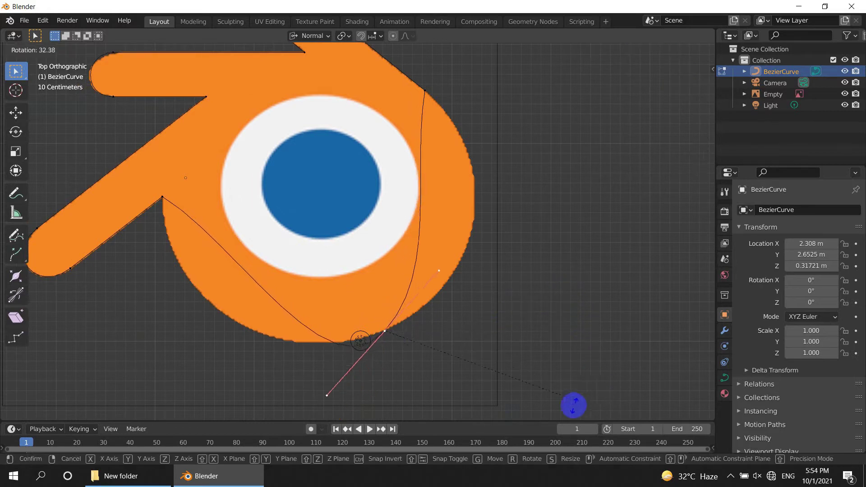
{"action": "left_click", "coordinate": [484, 413]}
{"action": "left_click", "coordinate": [162, 199]}
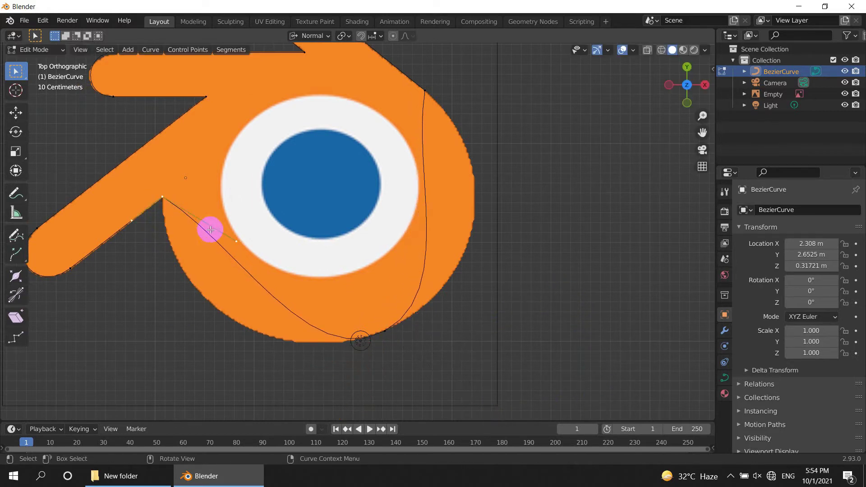
{"action": "key", "text": "g"}
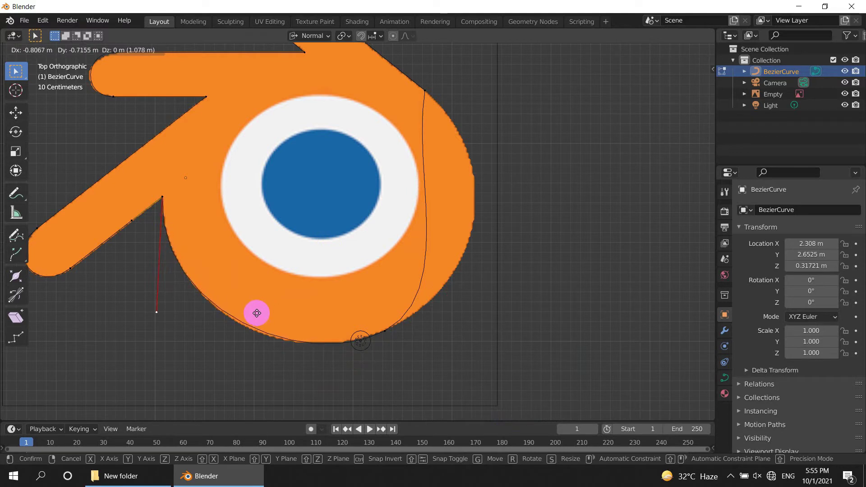
{"action": "left_click", "coordinate": [257, 317]}
Fit the right-side point's handle along the body's right edge, then recentre the logo
{"action": "left_click", "coordinate": [426, 105]}
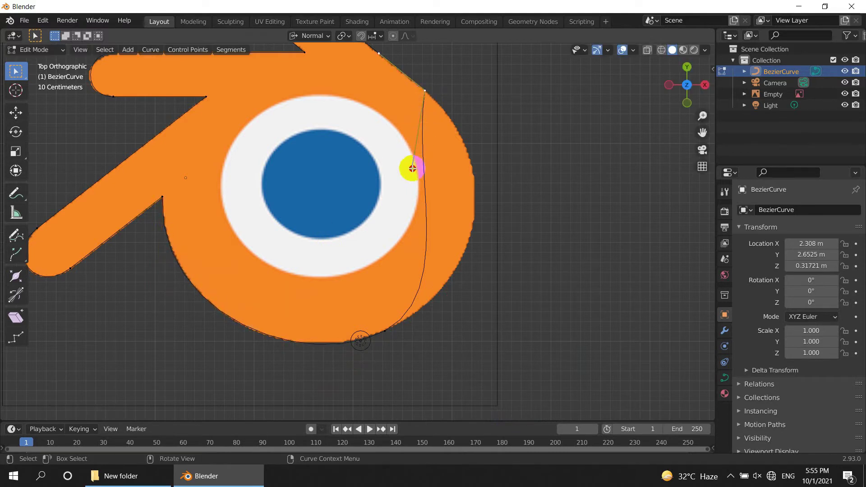
{"action": "key", "text": "g"}
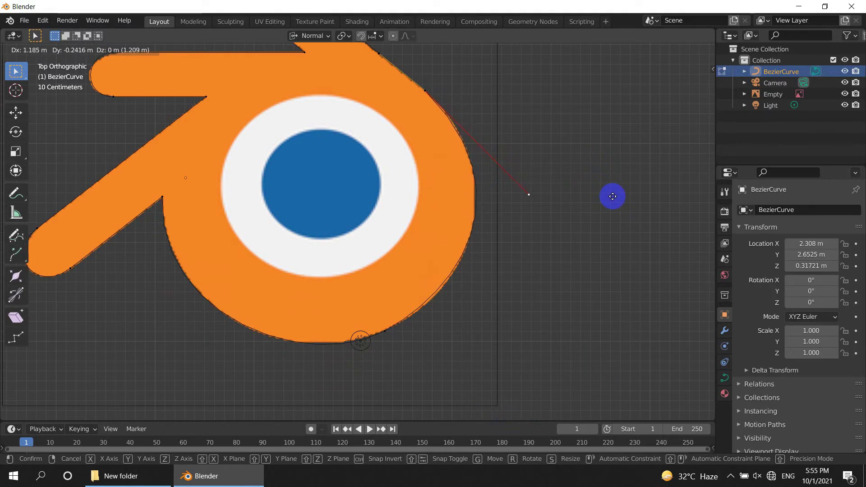
{"action": "left_click", "coordinate": [612, 204]}
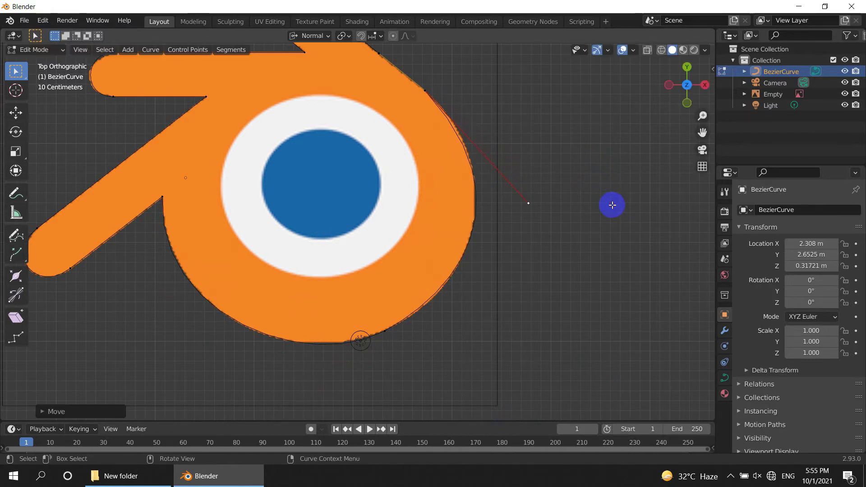
{"action": "scroll", "coordinate": [424, 195], "scroll_direction": "down", "scroll_amount": 1}
{"action": "middle_click_drag", "start_coordinate": [423, 196], "coordinate": [445, 256], "text": "shift"}
{"action": "scroll", "coordinate": [445, 256], "scroll_direction": "up", "scroll_amount": 1}
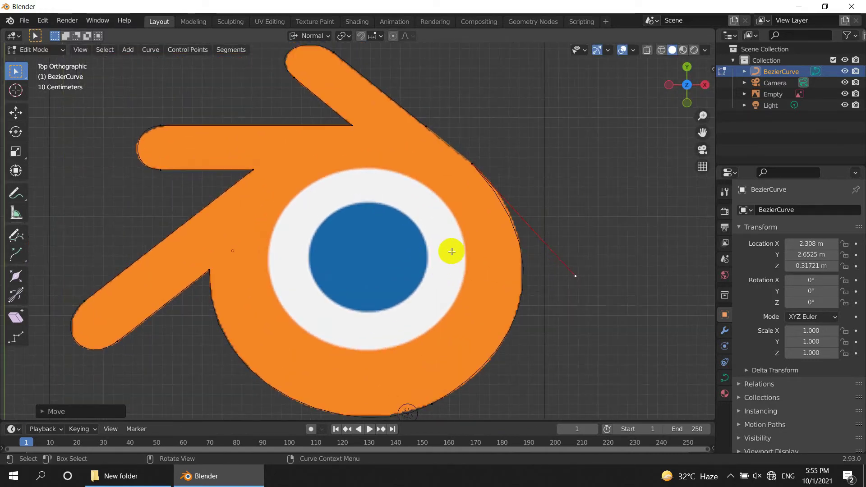
{"action": "key", "text": "shift+a"}
Add a Bezier circle, place it on the logo's eye, and switch to front view
{"action": "left_click", "coordinate": [412, 229]}
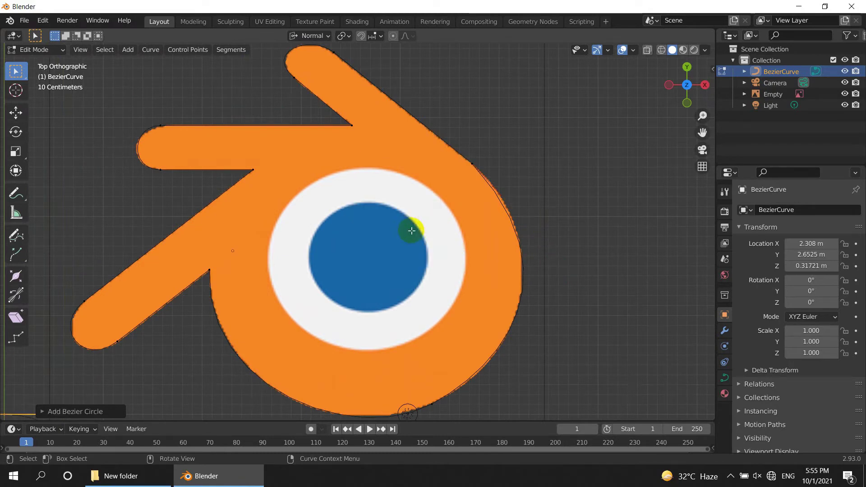
{"action": "scroll", "coordinate": [442, 275], "scroll_direction": "down", "scroll_amount": 1}
{"action": "key", "text": "g"}
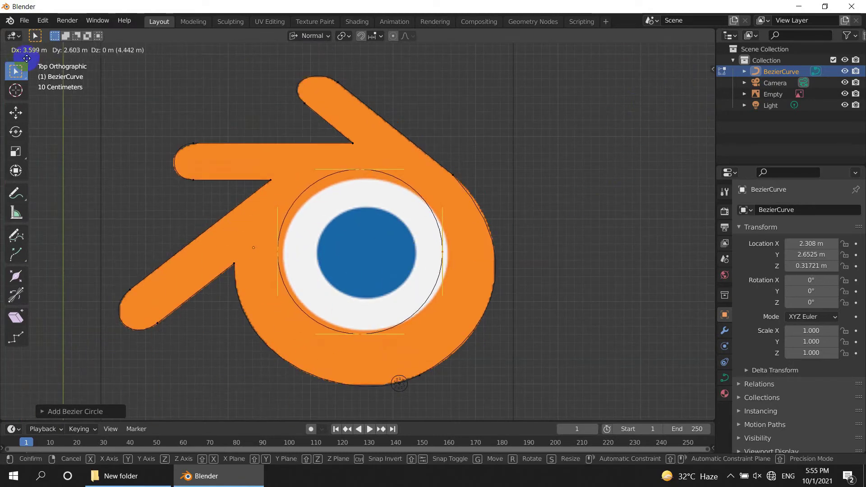
{"action": "left_click", "coordinate": [34, 60]}
{"action": "key", "text": "KP_1"}
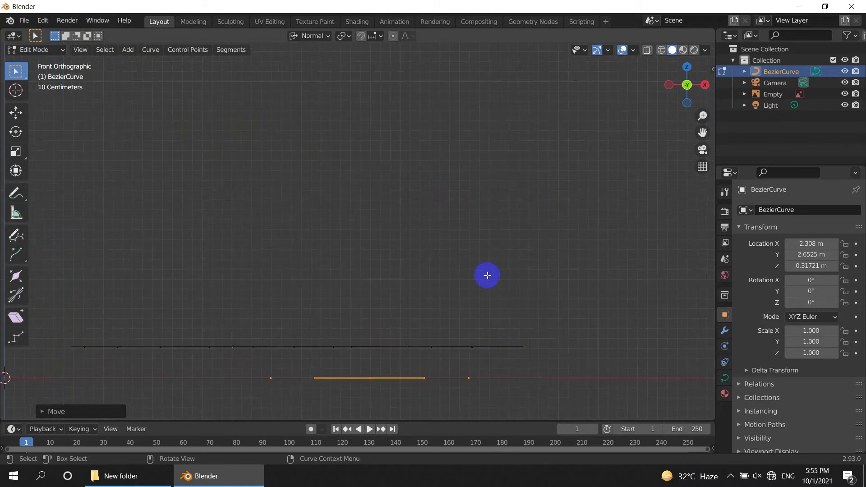
{"action": "key", "text": "g"}
{"action": "key", "text": "z"}
{"action": "key", "text": "Escape"}
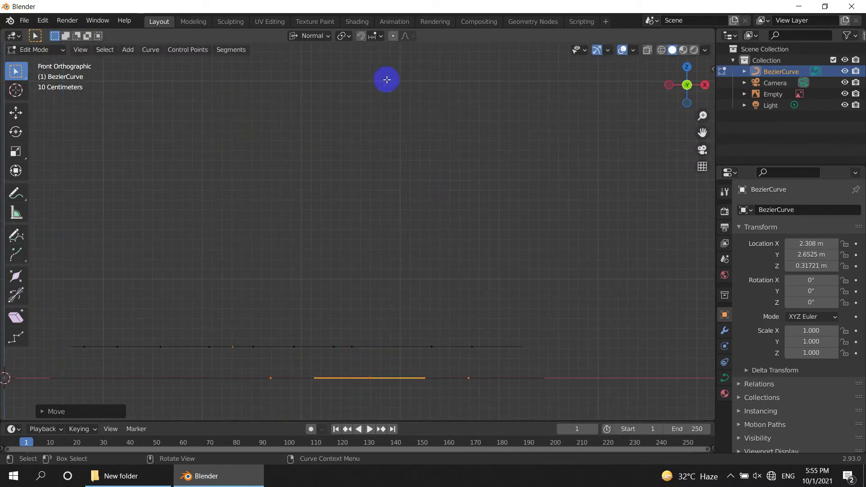
Enable increment snapping and raise the circle to the outline's height
{"action": "left_click", "coordinate": [361, 37]}
{"action": "left_click", "coordinate": [372, 35]}
{"action": "left_click", "coordinate": [355, 71]}
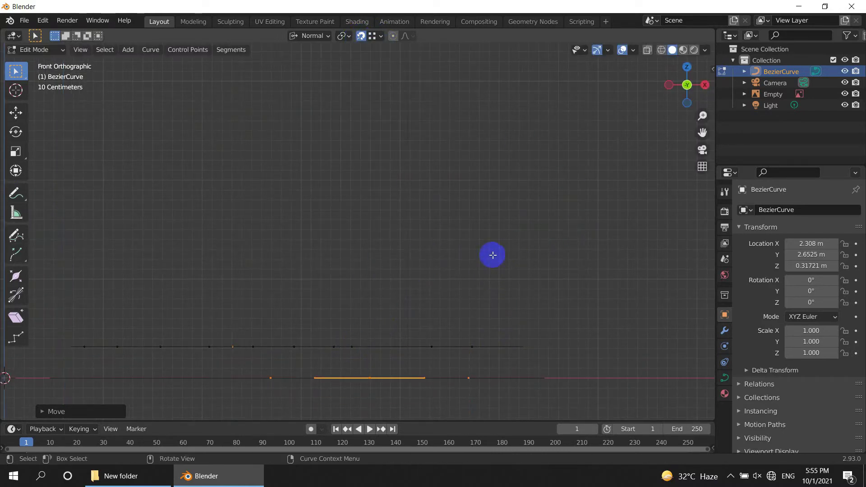
{"action": "key", "text": "g"}
{"action": "left_click", "coordinate": [350, 349]}
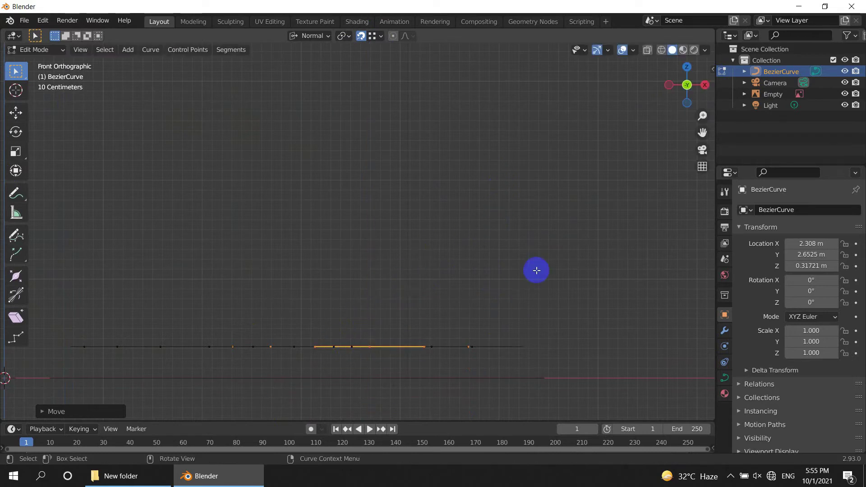
In top view, centre the circle on the eye using X- and Y-constrained moves
{"action": "key", "text": "KP_7"}
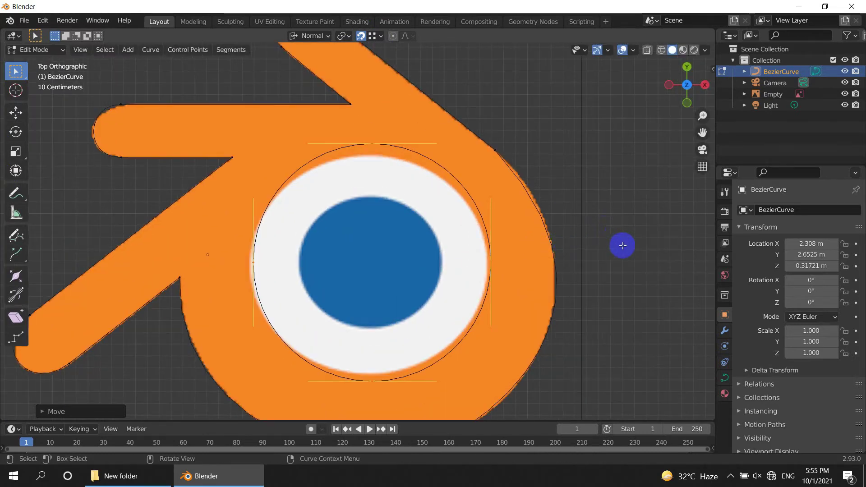
{"action": "scroll", "coordinate": [623, 245], "scroll_direction": "up", "scroll_amount": 1}
{"action": "key", "text": "g"}
{"action": "key", "text": "x"}
{"action": "left_click", "coordinate": [672, 277]}
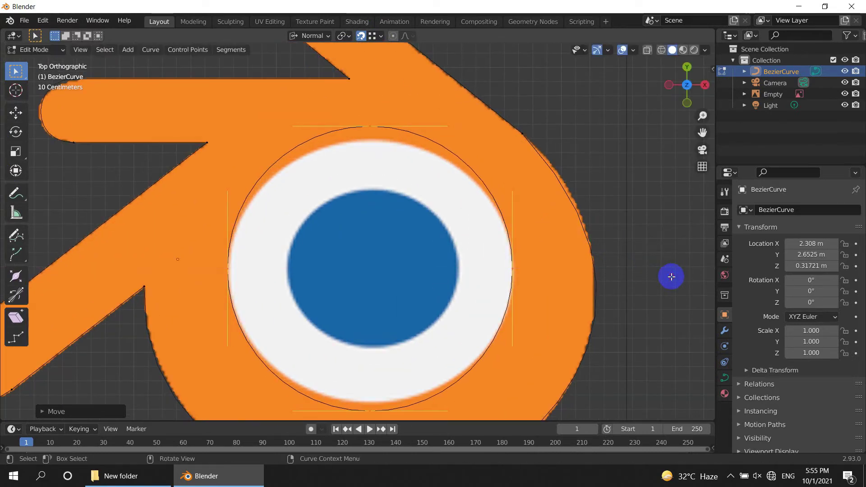
{"action": "key", "text": "g"}
{"action": "key", "text": "y"}
{"action": "left_click", "coordinate": [622, 187]}
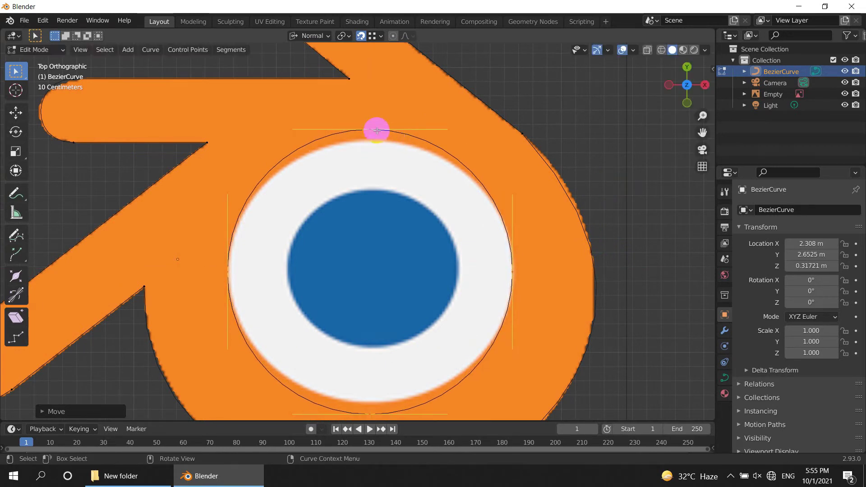
Scale the circle to the white ring's outer edge and duplicate it
{"action": "scroll", "coordinate": [347, 303], "scroll_direction": "down", "scroll_amount": 1}
{"action": "left_click", "coordinate": [365, 386]}
{"action": "scroll", "coordinate": [549, 315], "scroll_direction": "up", "scroll_amount": 1}
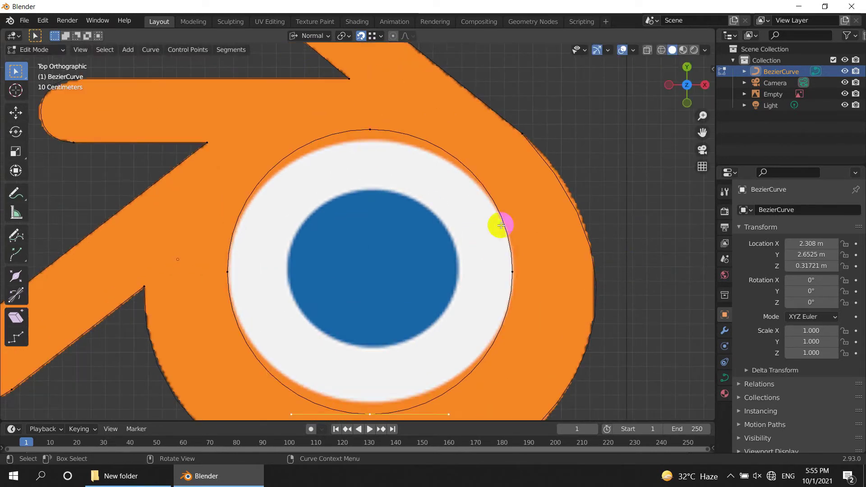
{"action": "key", "text": "s"}
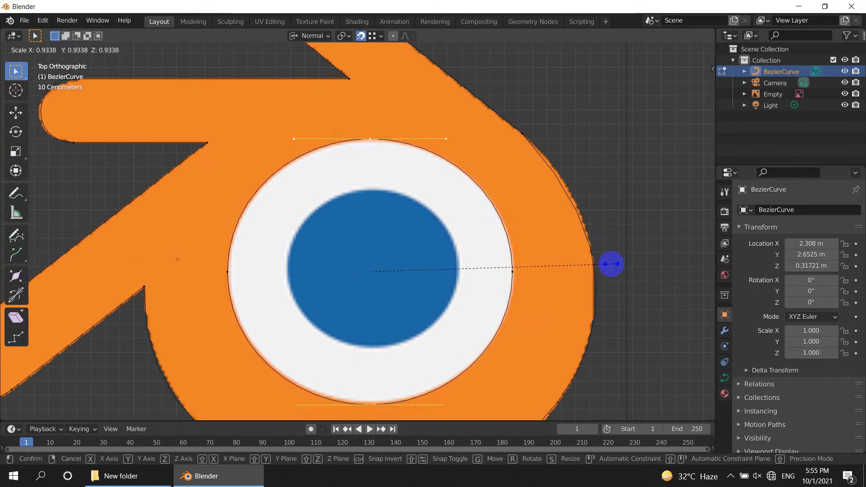
{"action": "left_click", "coordinate": [608, 264]}
{"action": "scroll", "coordinate": [609, 264], "scroll_direction": "down", "scroll_amount": 1}
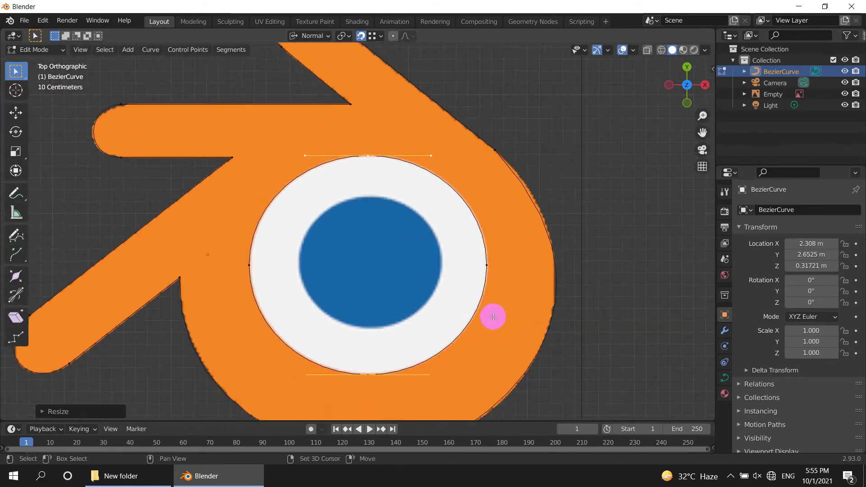
{"action": "middle_click_drag", "start_coordinate": [493, 313], "coordinate": [414, 243], "text": "shift"}
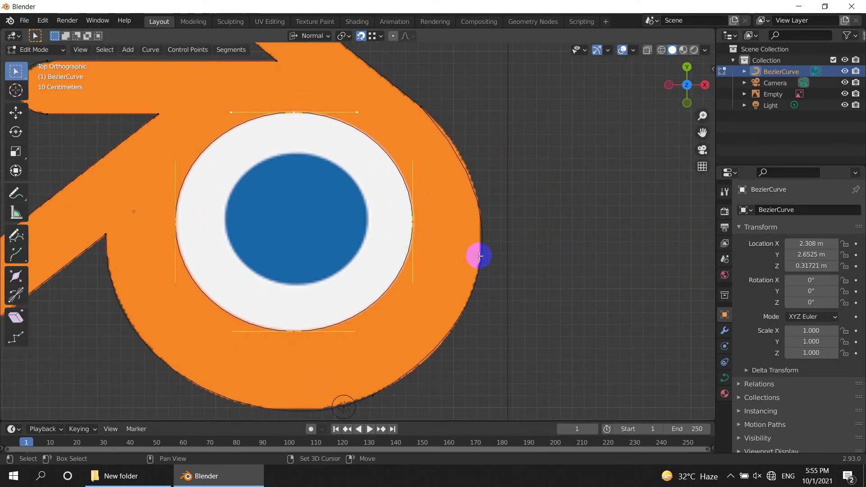
{"action": "key", "text": "shift+d"}
Shrink the duplicate circle to the blue disc's edge and shift it along Y to fit
{"action": "right_click", "coordinate": [604, 271]}
{"action": "key", "text": "s"}
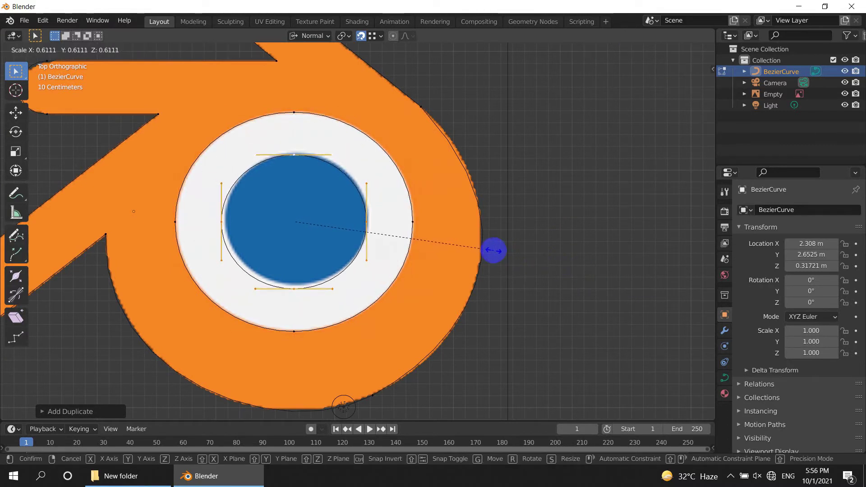
{"action": "left_click", "coordinate": [494, 251]}
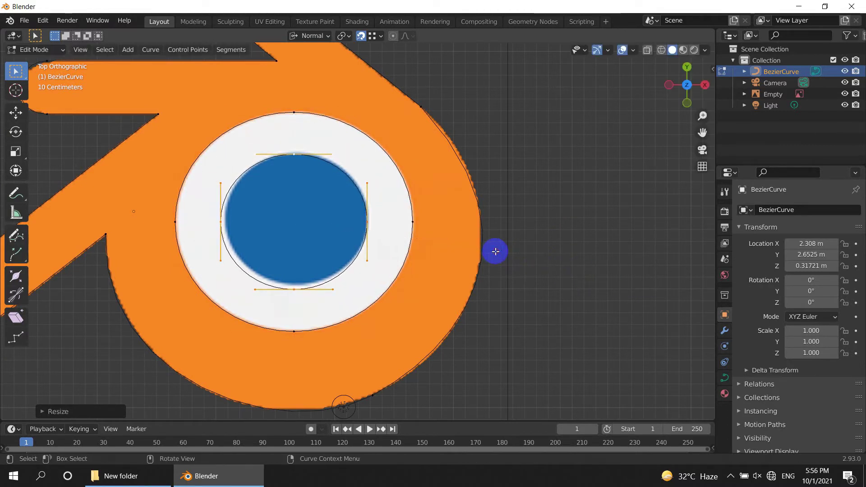
{"action": "scroll", "coordinate": [451, 266], "scroll_direction": "up", "scroll_amount": 2}
{"action": "key", "text": "g"}
{"action": "key", "text": "y"}
{"action": "left_click", "coordinate": [415, 264]}
{"action": "scroll", "coordinate": [412, 264], "scroll_direction": "down", "scroll_amount": 1}
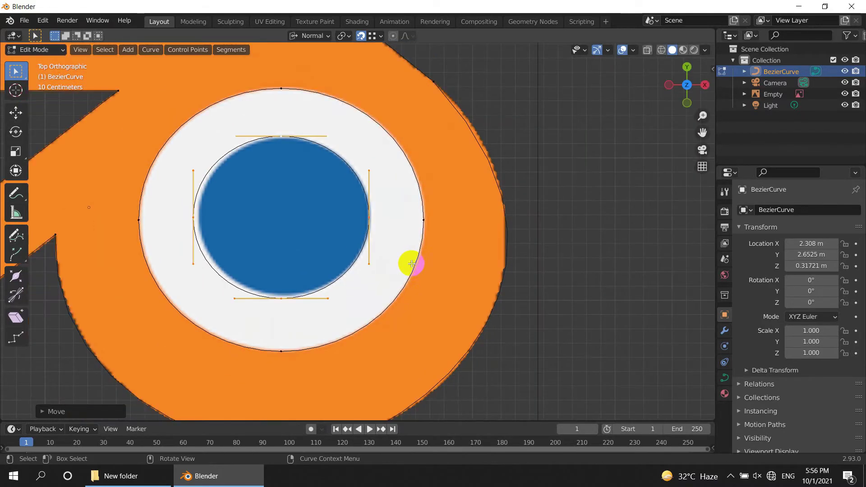
{"action": "key", "text": "s"}
{"action": "left_click", "coordinate": [444, 257]}
{"action": "scroll", "coordinate": [419, 274], "scroll_direction": "down", "scroll_amount": 2}
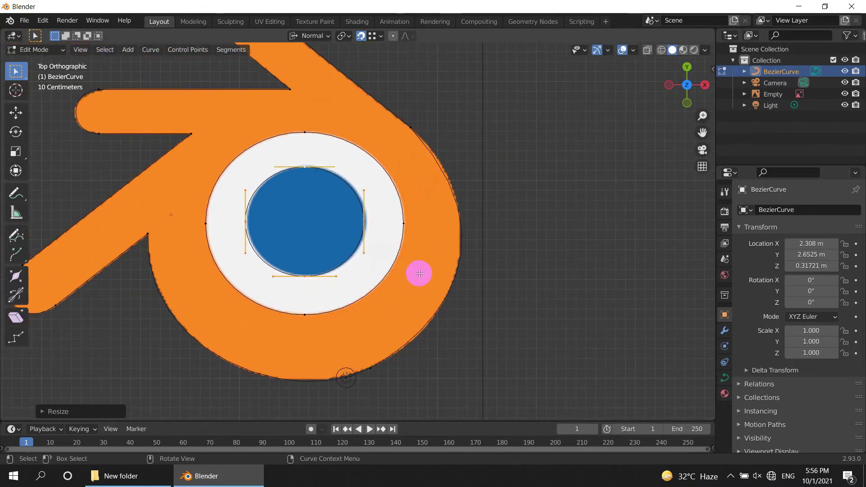
Leave Edit Mode and hide the reference image empty
{"action": "scroll", "coordinate": [419, 273], "scroll_direction": "down", "scroll_amount": 1}
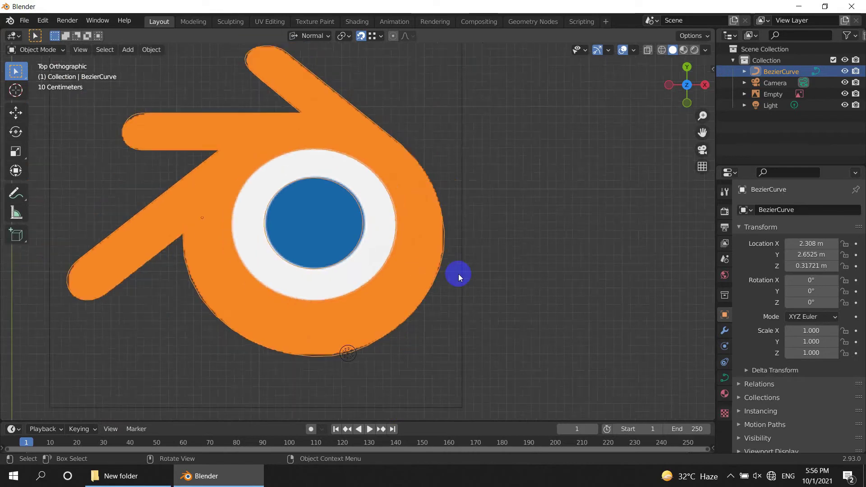
{"action": "key", "text": "Tab"}
{"action": "mouse_move", "coordinate": [458, 271]}
{"action": "middle_mouse_down"}
{"action": "mouse_move", "coordinate": [451, 294]}
{"action": "mouse_move", "coordinate": [457, 228]}
{"action": "mouse_move", "coordinate": [425, 274]}
{"action": "mouse_move", "coordinate": [446, 269]}
{"action": "mouse_move", "coordinate": [475, 242]}
{"action": "mouse_move", "coordinate": [500, 243]}
{"action": "middle_mouse_up"}
{"action": "scroll", "coordinate": [448, 270], "scroll_direction": "up", "scroll_amount": 2}
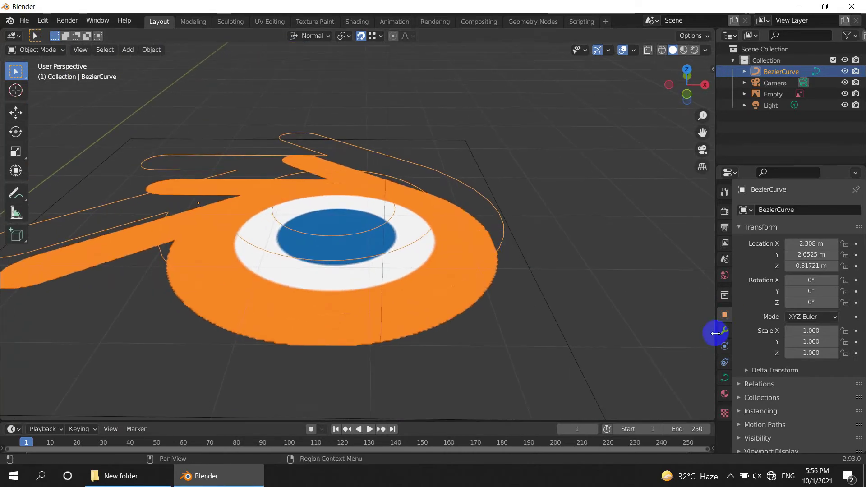
{"action": "left_click", "coordinate": [450, 300]}
{"action": "left_click", "coordinate": [844, 94]}
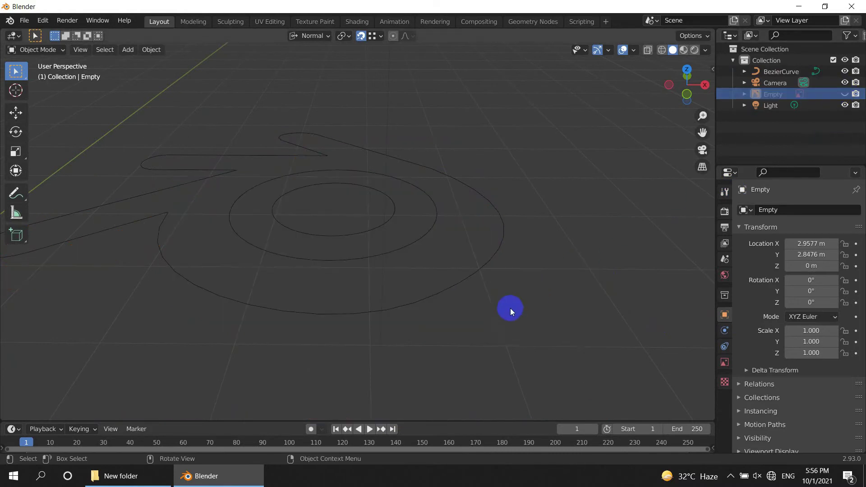
Extrude the logo curve about 0.2 m with Fill Mode set to Both
{"action": "left_click", "coordinate": [458, 291]}
{"action": "left_click", "coordinate": [724, 378]}
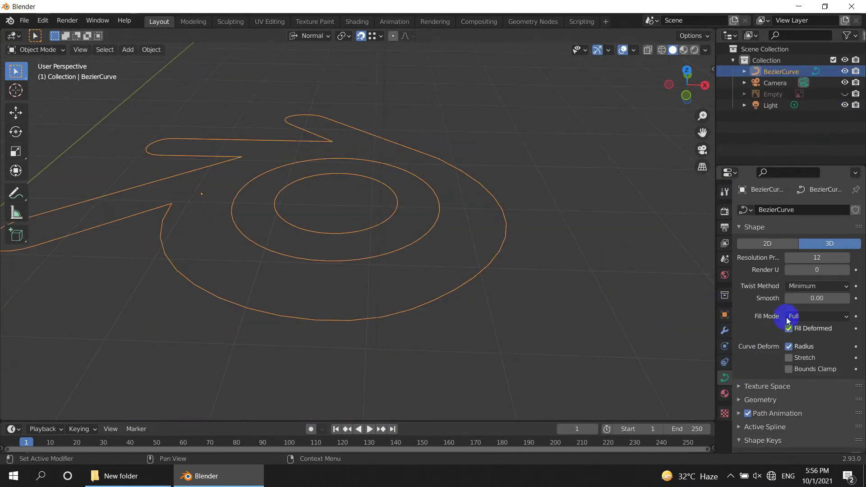
{"action": "scroll", "coordinate": [778, 372], "scroll_direction": "down", "scroll_amount": 3}
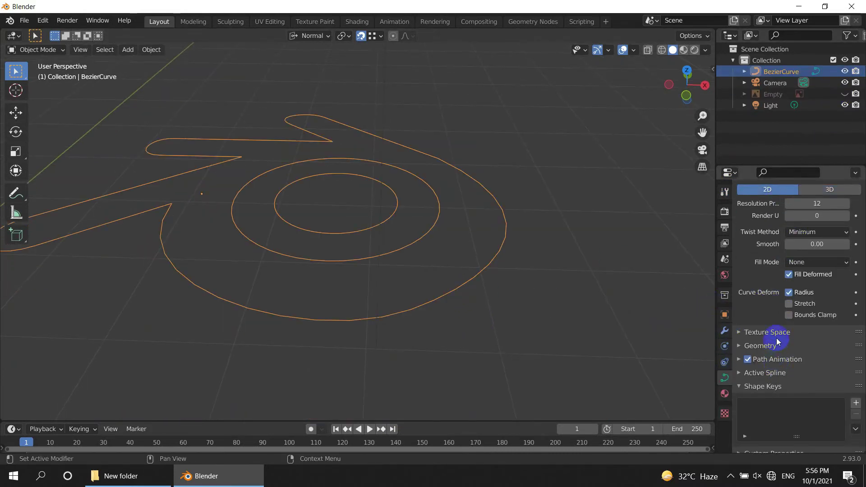
{"action": "left_click", "coordinate": [777, 341]}
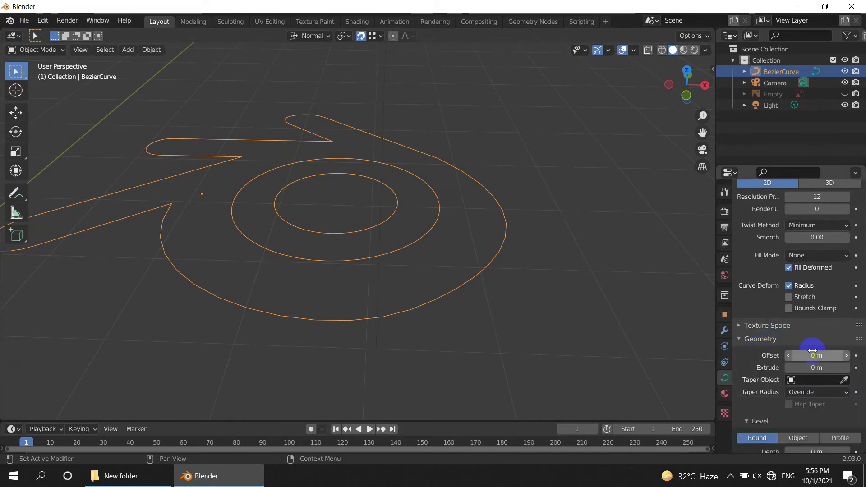
{"action": "scroll", "coordinate": [810, 334], "scroll_direction": "down", "scroll_amount": 3}
{"action": "left_click_drag", "start_coordinate": [810, 313], "coordinate": [821, 315]}
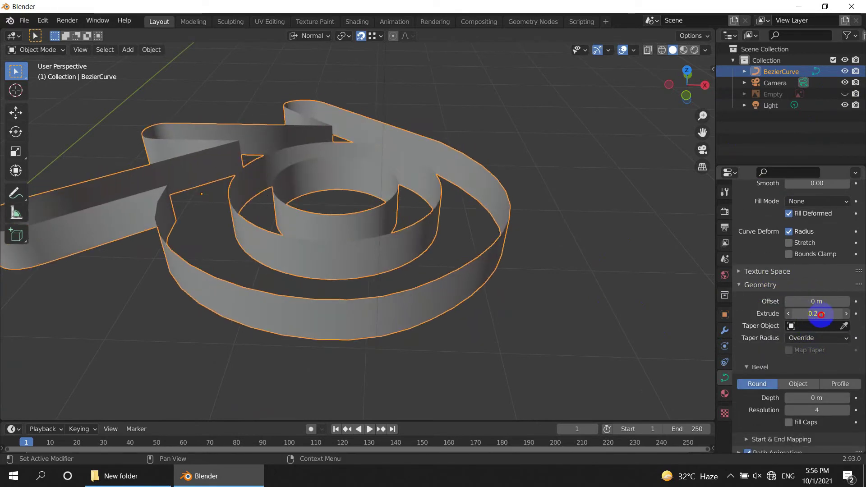
{"action": "scroll", "coordinate": [806, 271], "scroll_direction": "up", "scroll_amount": 4}
{"action": "left_click", "coordinate": [803, 274]}
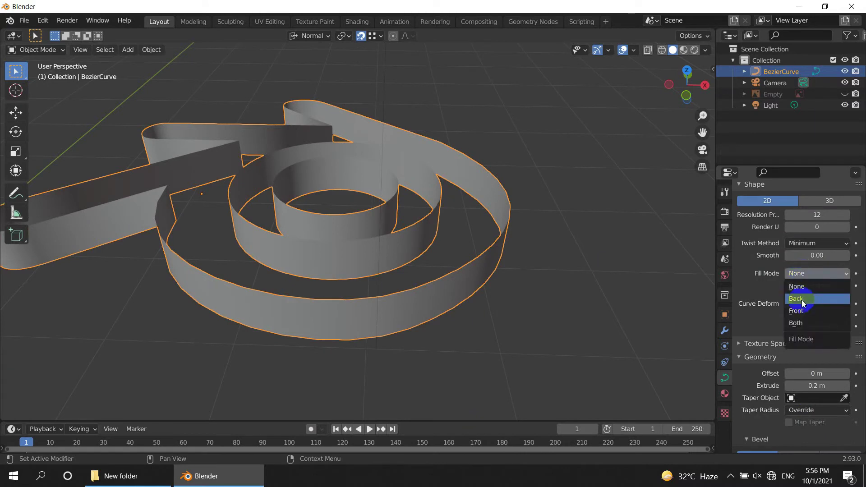
{"action": "left_click", "coordinate": [802, 323]}
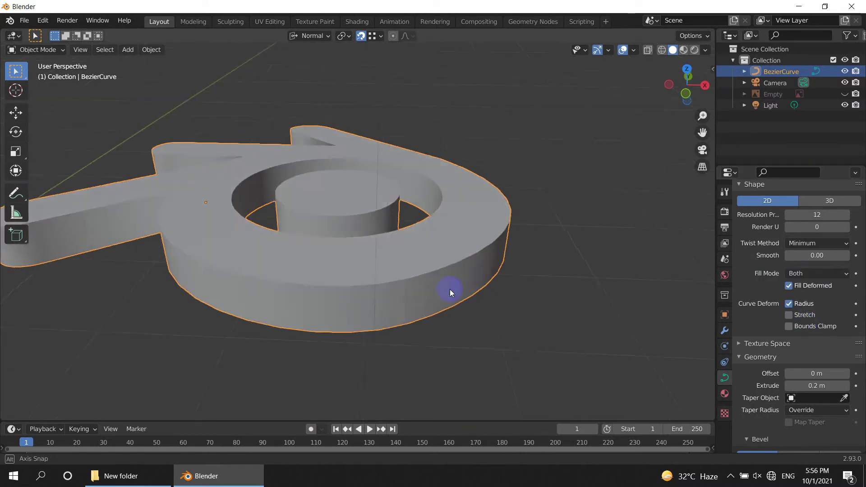
Thin the extrusion to 0.17 m, set viewport colour to Random, and begin adjusting Offset
{"action": "mouse_move", "coordinate": [450, 288]}
{"action": "middle_mouse_down"}
{"action": "mouse_move", "coordinate": [448, 182]}
{"action": "mouse_move", "coordinate": [471, 305]}
{"action": "middle_mouse_up"}
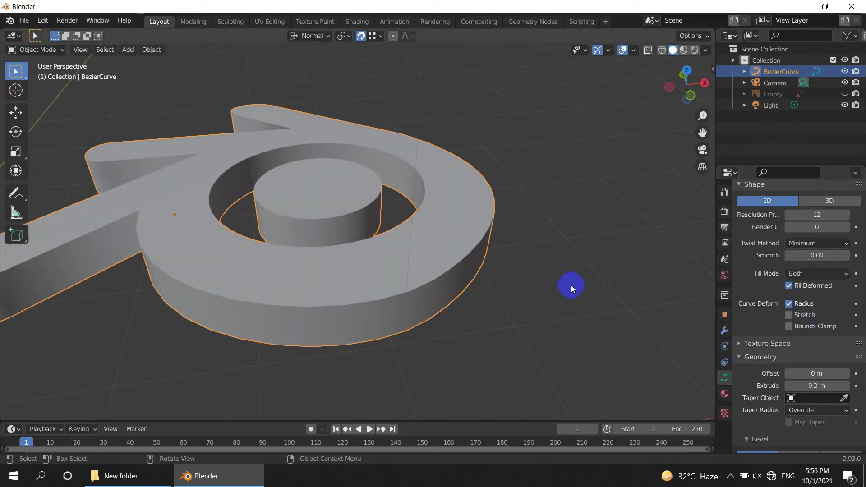
{"action": "mouse_move", "coordinate": [481, 342]}
{"action": "middle_mouse_down"}
{"action": "mouse_move", "coordinate": [453, 248]}
{"action": "mouse_move", "coordinate": [473, 307]}
{"action": "mouse_move", "coordinate": [510, 326]}
{"action": "middle_mouse_up"}
{"action": "left_click_drag", "start_coordinate": [825, 386], "coordinate": [818, 384]}
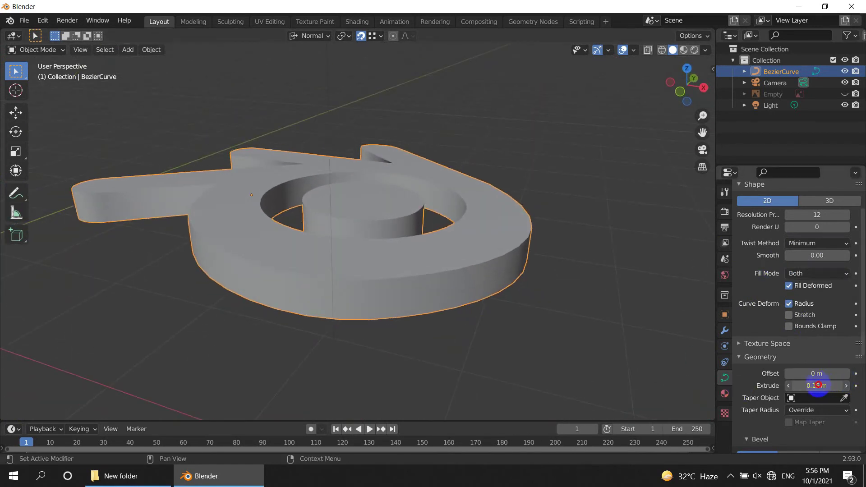
{"action": "left_click", "coordinate": [705, 50]}
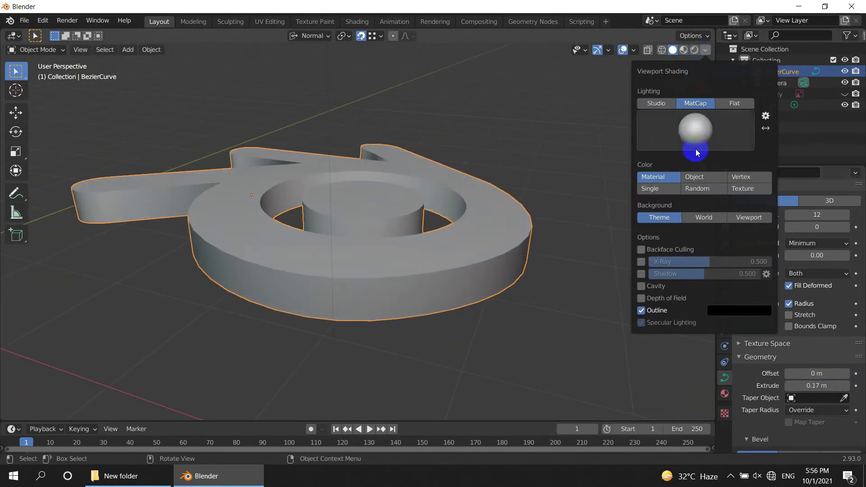
{"action": "left_click", "coordinate": [708, 189]}
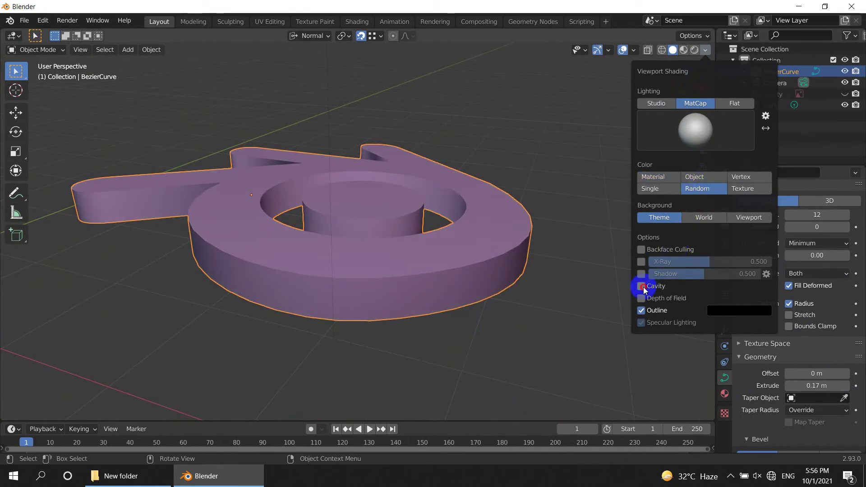
{"action": "middle_click_drag", "start_coordinate": [545, 286], "coordinate": [631, 316]}
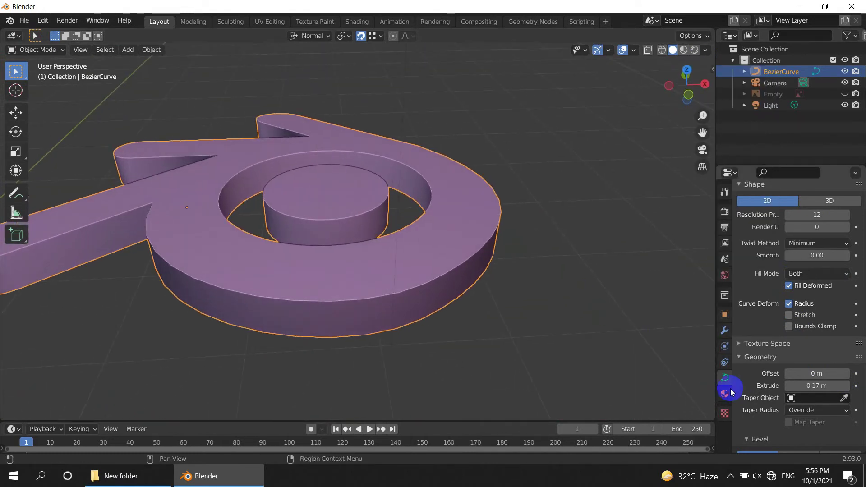
{"action": "left_click_drag", "start_coordinate": [816, 374], "coordinate": [817, 373]}
Reset Offset to 0 m, add a bevel, and apply Shade Smooth to the logo
{"action": "double_click", "coordinate": [817, 374]}
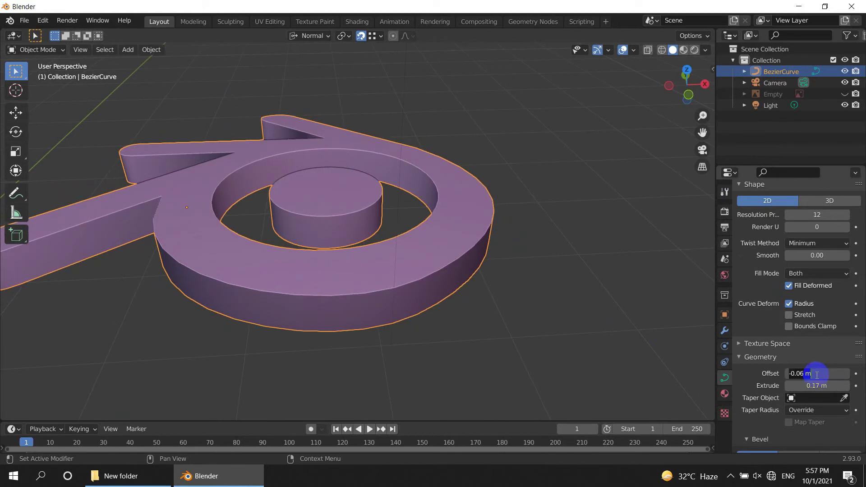
{"action": "type", "text": "0"}
{"action": "key", "text": "Return"}
{"action": "scroll", "coordinate": [806, 346], "scroll_direction": "down", "scroll_amount": 4}
{"action": "scroll", "coordinate": [807, 370], "scroll_direction": "down", "scroll_amount": 2}
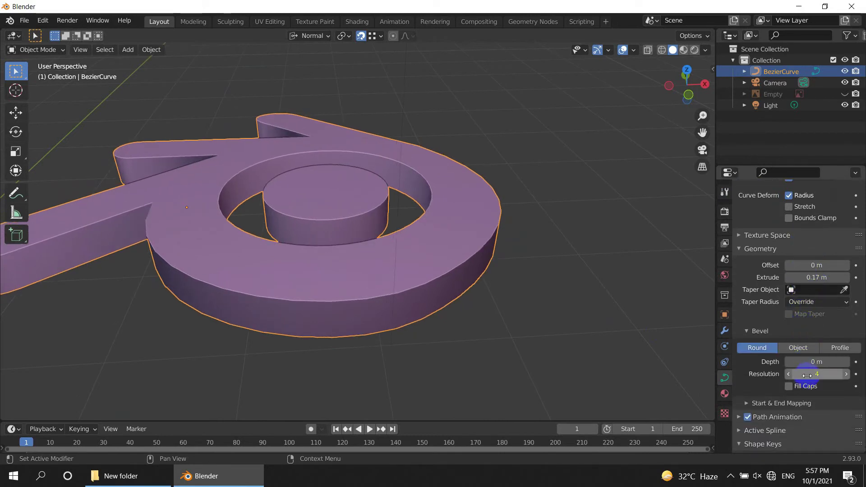
{"action": "left_click_drag", "start_coordinate": [814, 361], "coordinate": [819, 361]}
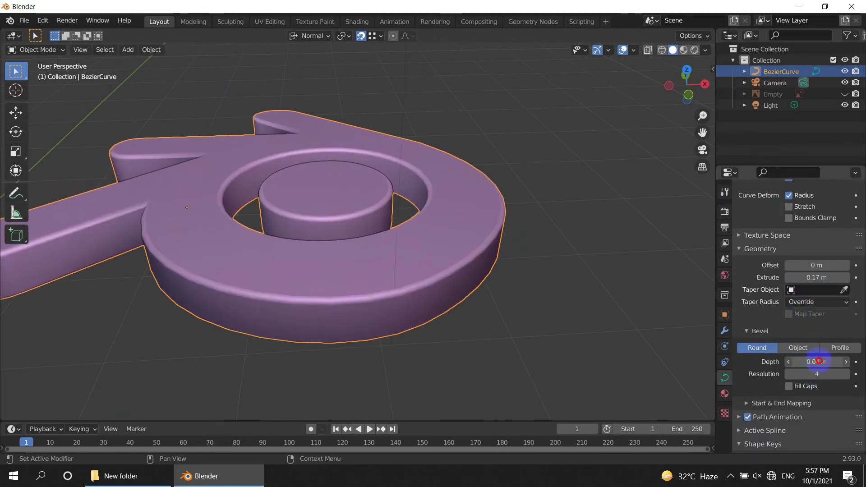
{"action": "left_click", "coordinate": [150, 50]}
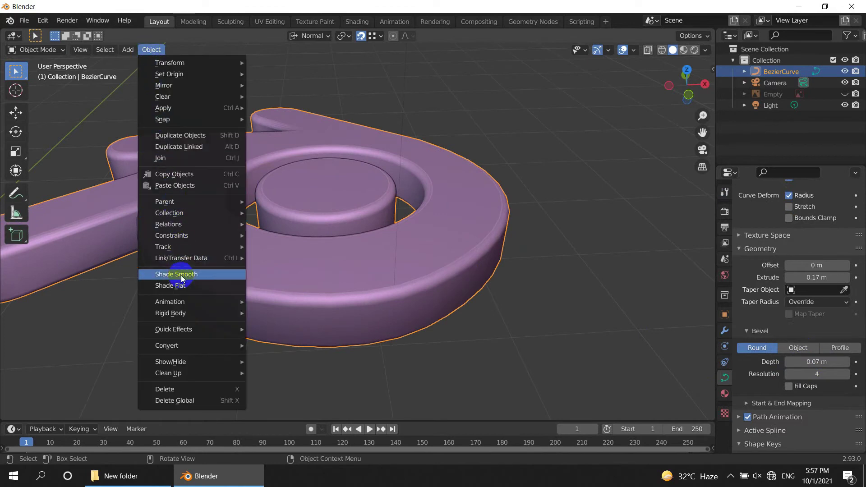
{"action": "left_click", "coordinate": [171, 286]}
Set the bevel depth to 0.06 m and bevel resolution to 3
{"action": "scroll", "coordinate": [504, 337], "scroll_direction": "up", "scroll_amount": 2}
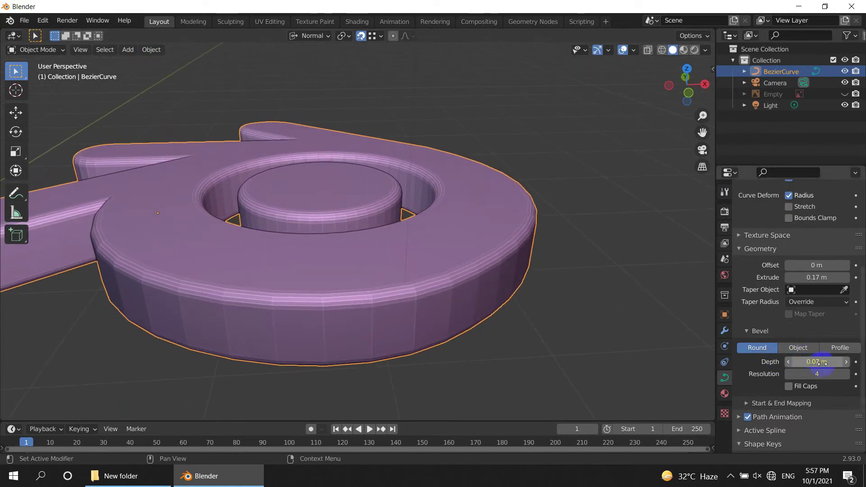
{"action": "left_click_drag", "start_coordinate": [823, 362], "coordinate": [824, 363]}
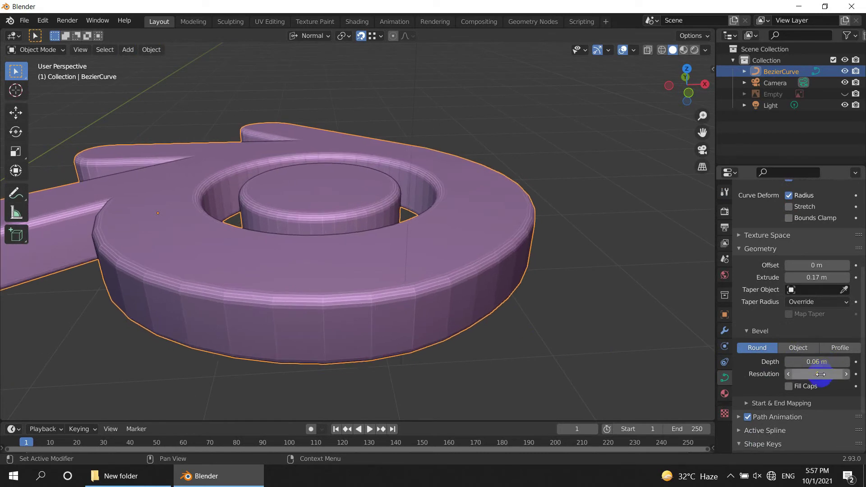
{"action": "left_click_drag", "start_coordinate": [799, 371], "coordinate": [761, 376]}
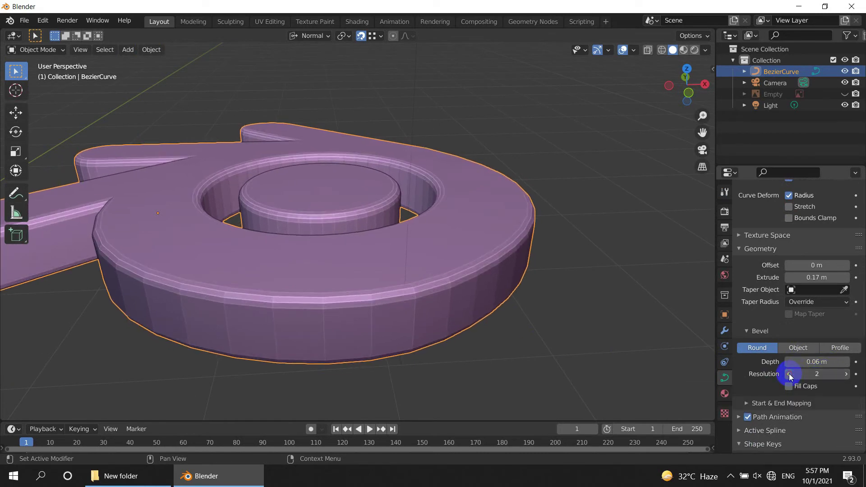
{"action": "left_click", "coordinate": [847, 374]}
{"action": "middle_click_drag", "start_coordinate": [442, 305], "coordinate": [435, 319]}
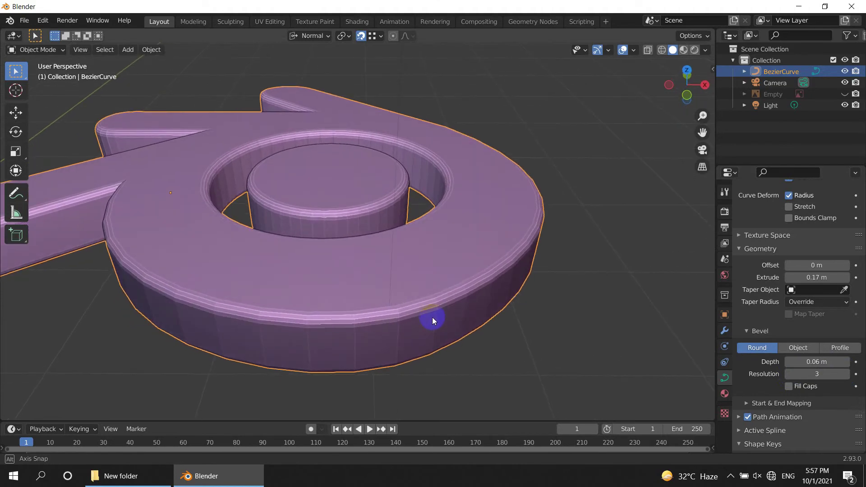
{"action": "mouse_move", "coordinate": [493, 285]}
{"action": "middle_mouse_down"}
{"action": "mouse_move", "coordinate": [358, 265]}
{"action": "mouse_move", "coordinate": [453, 294]}
{"action": "mouse_move", "coordinate": [505, 284]}
{"action": "middle_mouse_up"}
Switch to top view and unhide the reference image empty
{"action": "key", "text": "KP_7"}
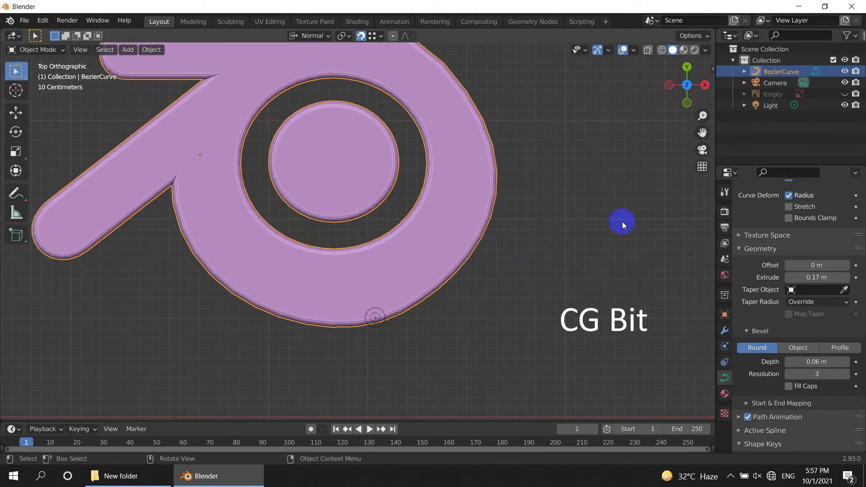
{"action": "left_click", "coordinate": [844, 94]}
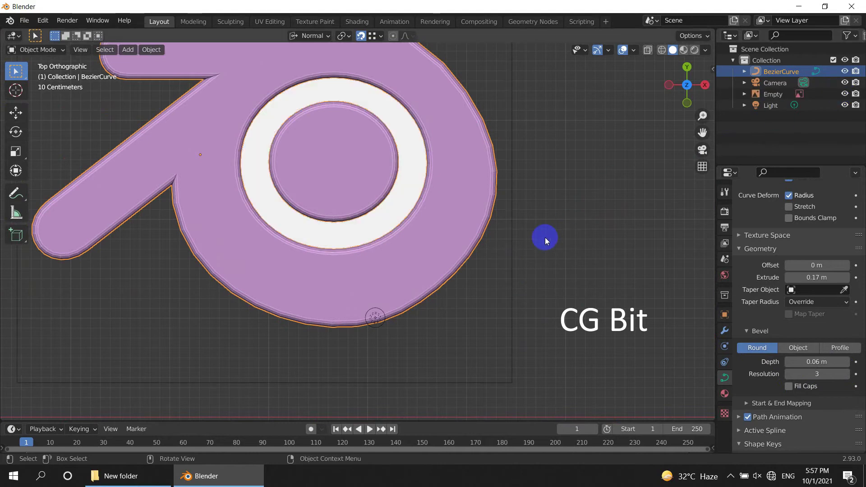
{"action": "scroll", "coordinate": [544, 237], "scroll_direction": "down", "scroll_amount": 2}
{"action": "middle_click_drag", "start_coordinate": [524, 220], "coordinate": [526, 231], "text": "shift"}
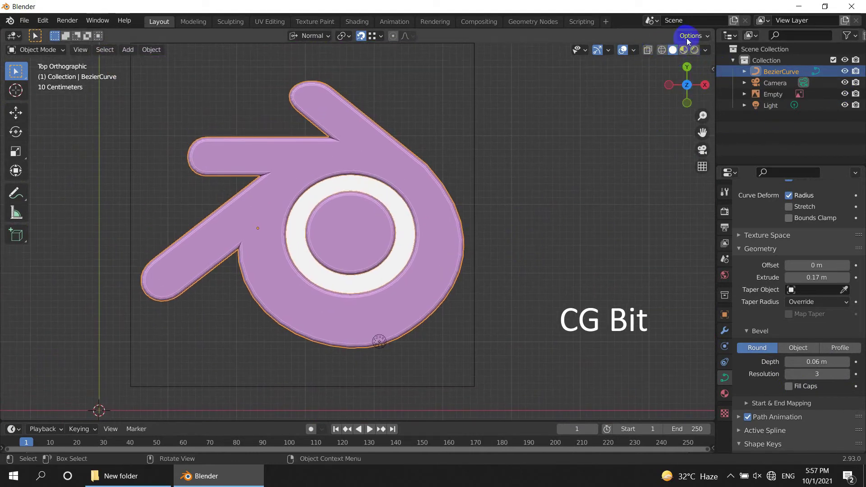
Try the Wireframe overlay, fade its opacity to 0, and turn it off
{"action": "left_click", "coordinate": [634, 50]}
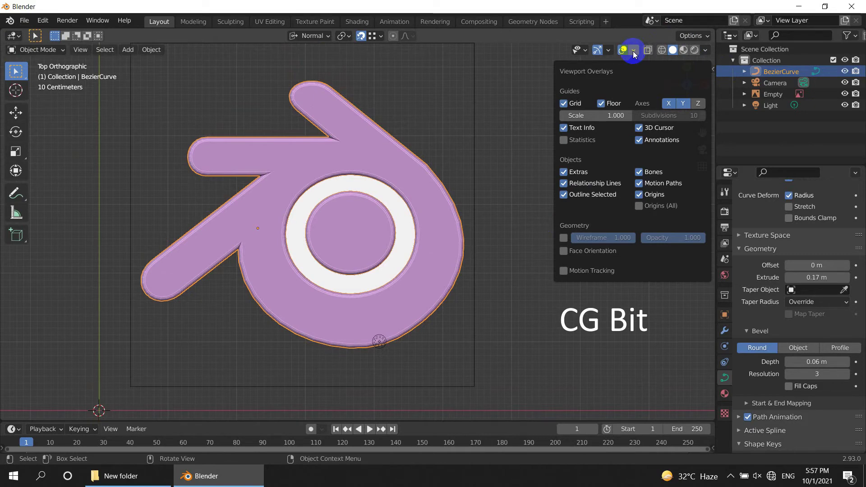
{"action": "left_click", "coordinate": [563, 238]}
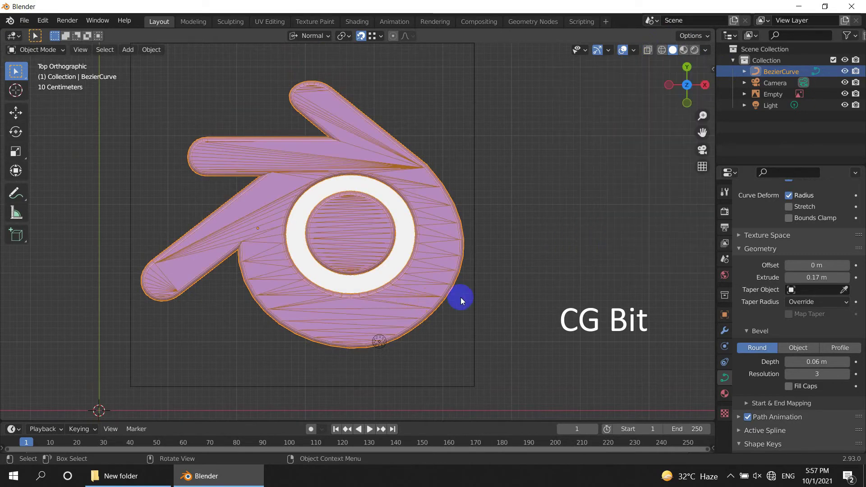
{"action": "mouse_move", "coordinate": [477, 324]}
{"action": "middle_mouse_down"}
{"action": "mouse_move", "coordinate": [480, 185]}
{"action": "mouse_move", "coordinate": [480, 226]}
{"action": "middle_mouse_up"}
{"action": "left_click", "coordinate": [634, 51]}
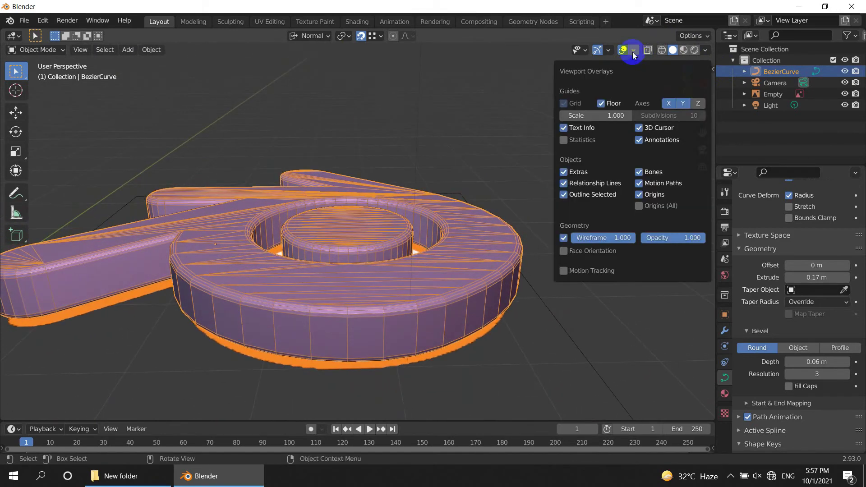
{"action": "left_click", "coordinate": [563, 238]}
{"action": "mouse_move", "coordinate": [674, 239]}
{"action": "left_mouse_down"}
{"action": "mouse_move", "coordinate": [590, 237]}
{"action": "mouse_move", "coordinate": [691, 238]}
{"action": "left_mouse_up"}
{"action": "left_click", "coordinate": [576, 239]}
From a low angle, move the logo curve along Z
{"action": "mouse_move", "coordinate": [494, 193]}
{"action": "middle_mouse_down"}
{"action": "mouse_move", "coordinate": [478, 185]}
{"action": "mouse_move", "coordinate": [480, 135]}
{"action": "mouse_move", "coordinate": [469, 302]}
{"action": "mouse_move", "coordinate": [456, 285]}
{"action": "mouse_move", "coordinate": [588, 229]}
{"action": "middle_mouse_up"}
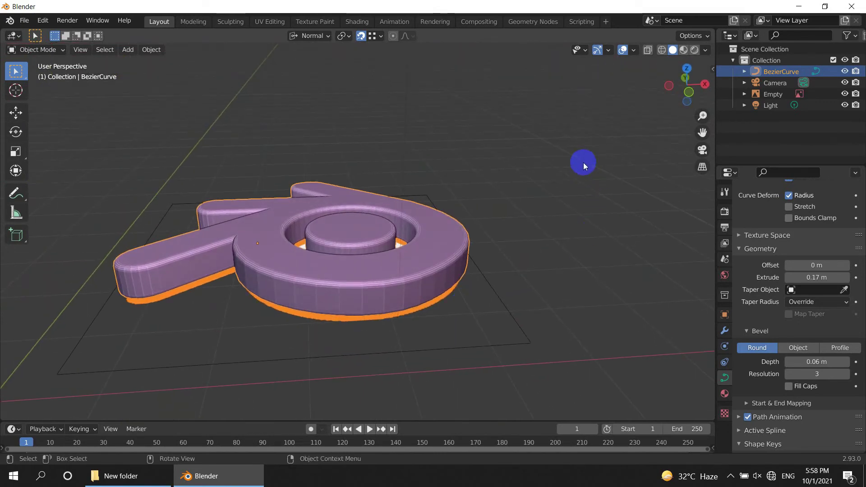
{"action": "key", "text": "g"}
{"action": "key", "text": "z"}
{"action": "left_click", "coordinate": [584, 208]}
In top view, set the curve's Offset to -0.05 m
{"action": "key", "text": "KP_7"}
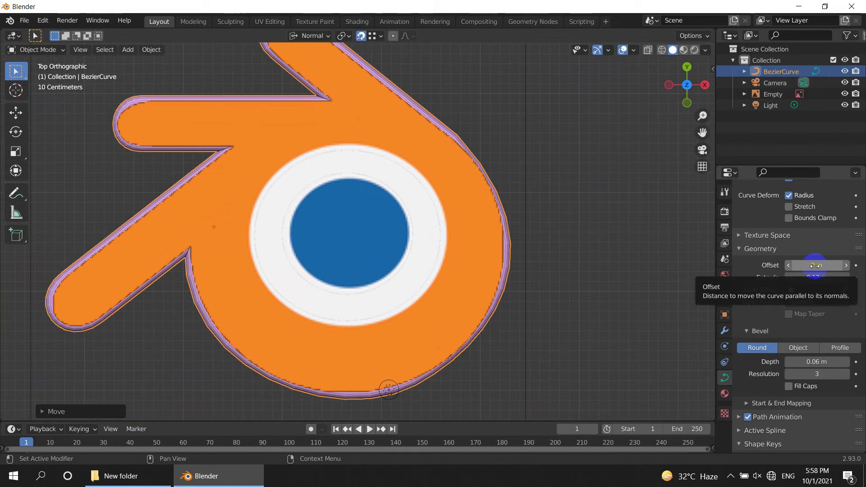
{"action": "left_click_drag", "start_coordinate": [825, 267], "coordinate": [814, 266]}
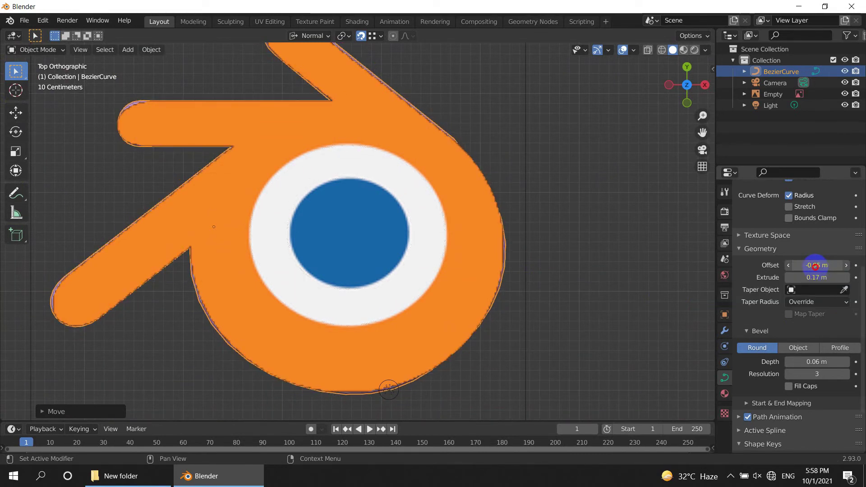
{"action": "mouse_move", "coordinate": [469, 274]}
{"action": "middle_mouse_down"}
{"action": "mouse_move", "coordinate": [429, 196]}
{"action": "mouse_move", "coordinate": [448, 326]}
{"action": "middle_mouse_up"}
Raise the logo curve above the reference image
{"action": "left_click", "coordinate": [472, 237]}
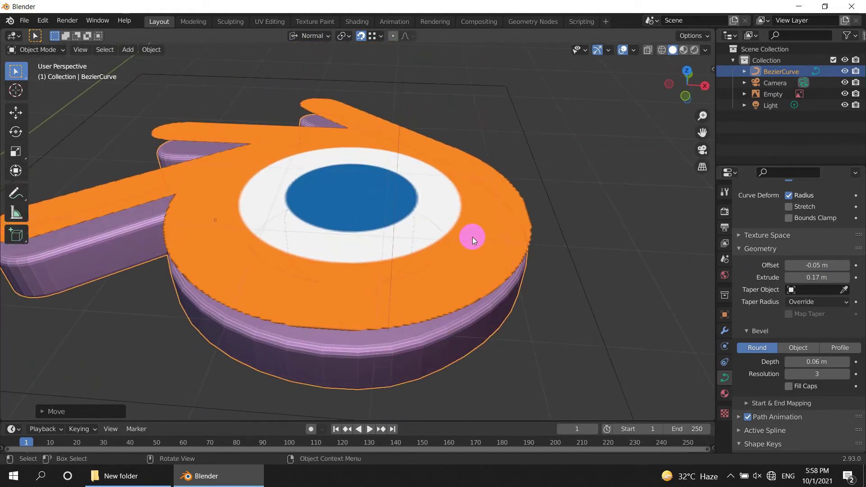
{"action": "mouse_move", "coordinate": [584, 215]}
{"action": "middle_mouse_down"}
{"action": "mouse_move", "coordinate": [597, 161]}
{"action": "mouse_move", "coordinate": [493, 209]}
{"action": "mouse_move", "coordinate": [505, 212]}
{"action": "middle_mouse_up"}
{"action": "left_click", "coordinate": [442, 277]}
{"action": "key", "text": "g"}
{"action": "left_click", "coordinate": [611, 185]}
Set the curve's Resolution Preview to 23 for smoother edges
{"action": "left_click", "coordinate": [725, 315]}
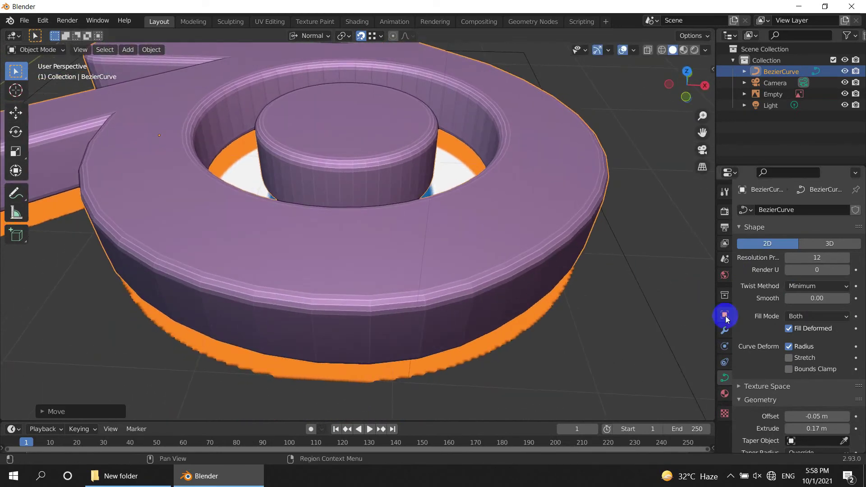
{"action": "left_click", "coordinate": [846, 259]}
{"action": "scroll", "coordinate": [377, 272], "scroll_direction": "down", "scroll_amount": 3}
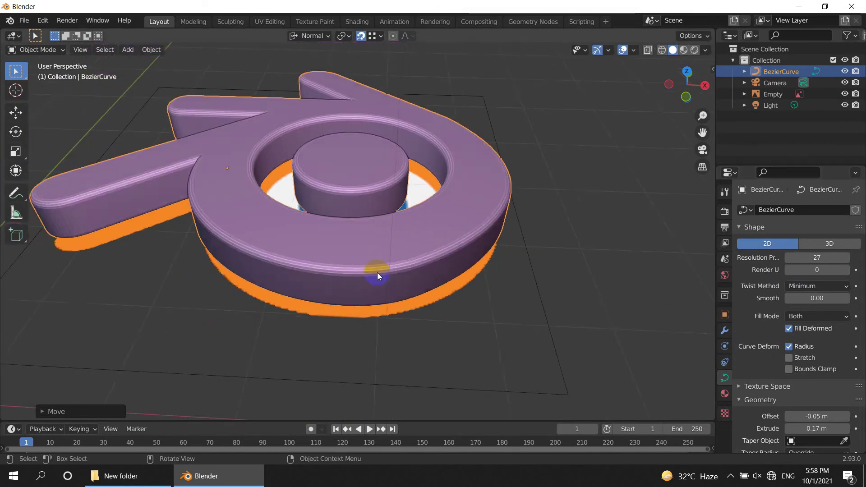
{"action": "mouse_move", "coordinate": [377, 273]}
{"action": "middle_mouse_down"}
{"action": "mouse_move", "coordinate": [345, 241]}
{"action": "mouse_move", "coordinate": [356, 240]}
{"action": "middle_mouse_up"}
{"action": "left_click_drag", "start_coordinate": [807, 258], "coordinate": [759, 260]}
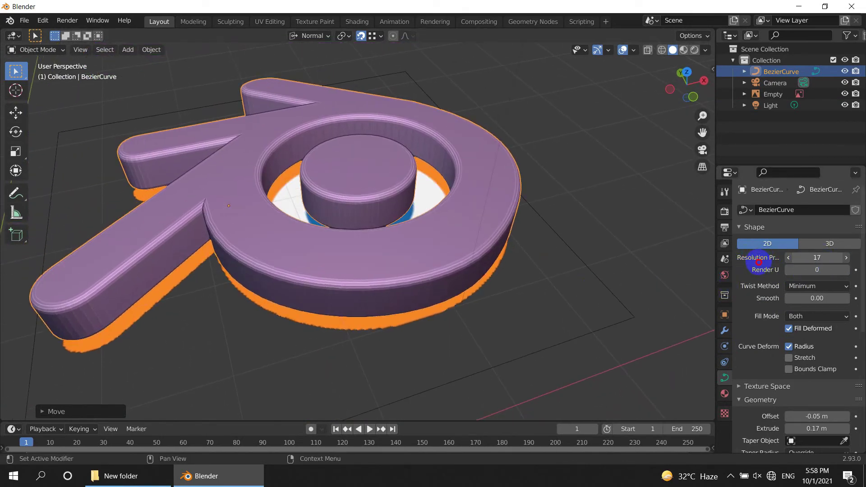
{"action": "left_click_drag", "start_coordinate": [763, 261], "coordinate": [606, 260]}
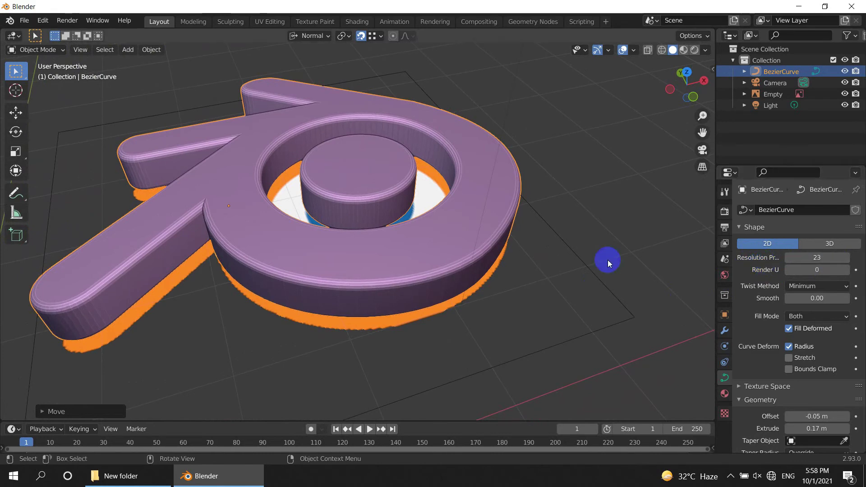
{"action": "middle_click_drag", "start_coordinate": [606, 260], "coordinate": [421, 268]}
{"action": "left_click", "coordinate": [354, 23]}
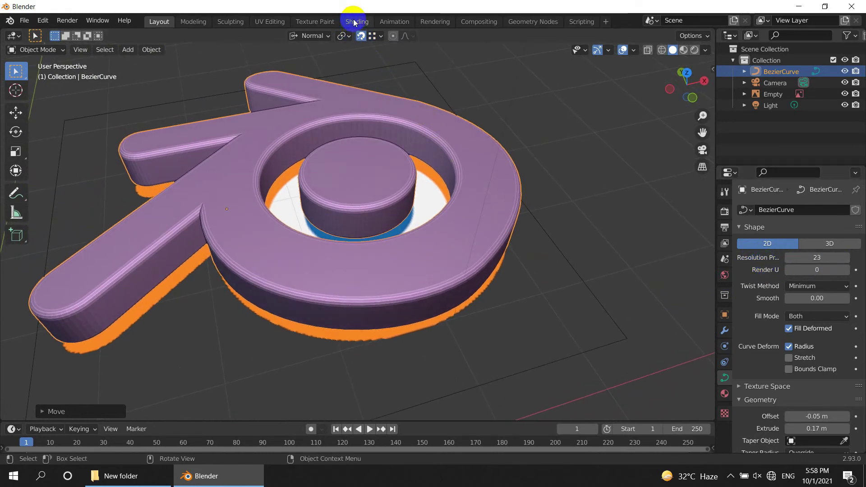
Apply Shade Smooth to the extruded logo
{"action": "left_click", "coordinate": [152, 50]}
{"action": "left_click", "coordinate": [184, 275]}
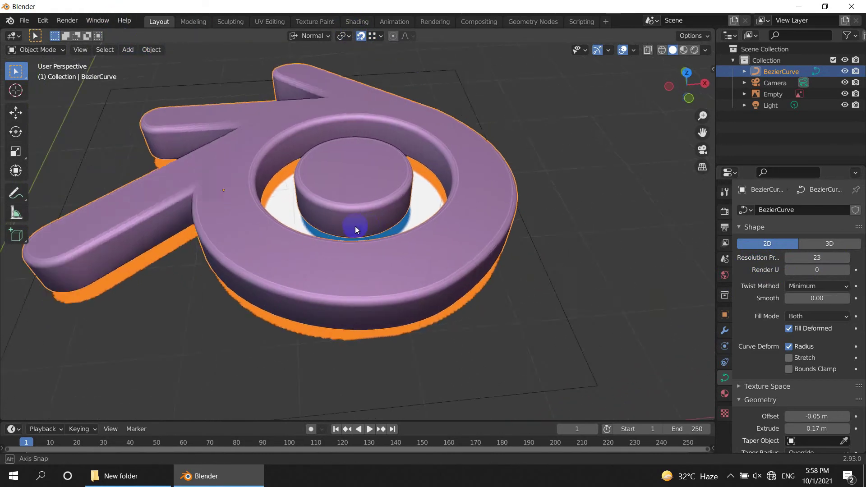
{"action": "middle_click_drag", "start_coordinate": [356, 226], "coordinate": [366, 221]}
In the Shading workspace, create Material.001 and eyedrop orange as its base colour
{"action": "left_click", "coordinate": [364, 21]}
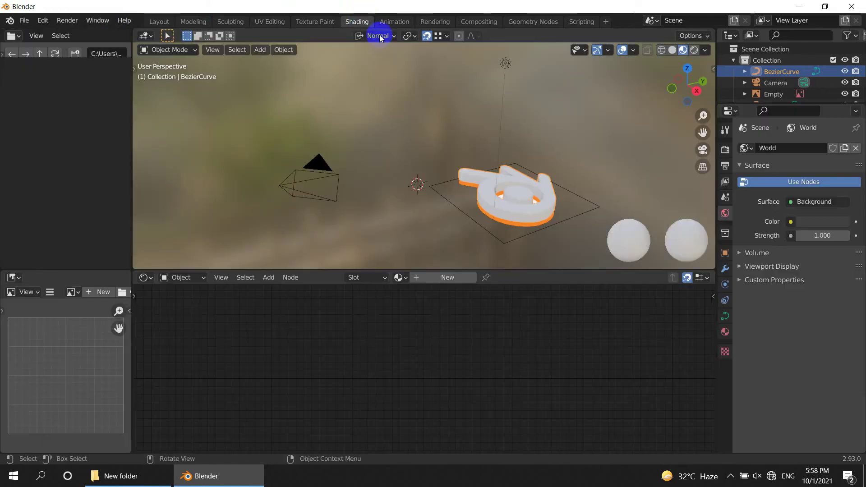
{"action": "middle_click_drag", "start_coordinate": [504, 253], "coordinate": [516, 160]}
{"action": "left_click", "coordinate": [442, 278]}
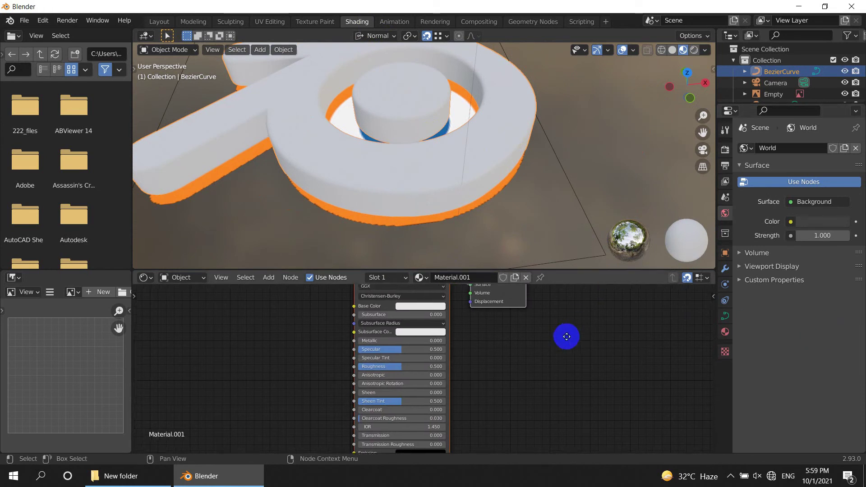
{"action": "middle_click_drag", "start_coordinate": [434, 330], "coordinate": [378, 412]}
{"action": "left_click", "coordinate": [366, 386]}
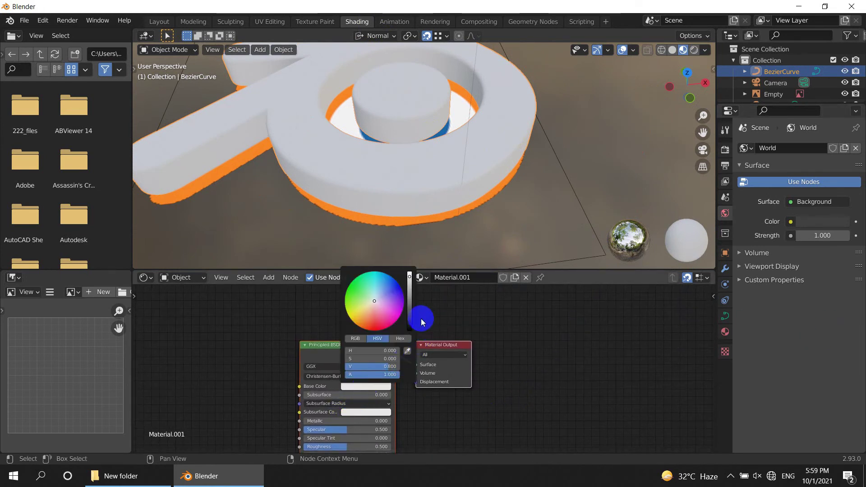
{"action": "left_click", "coordinate": [407, 351]}
{"action": "left_click", "coordinate": [402, 222]}
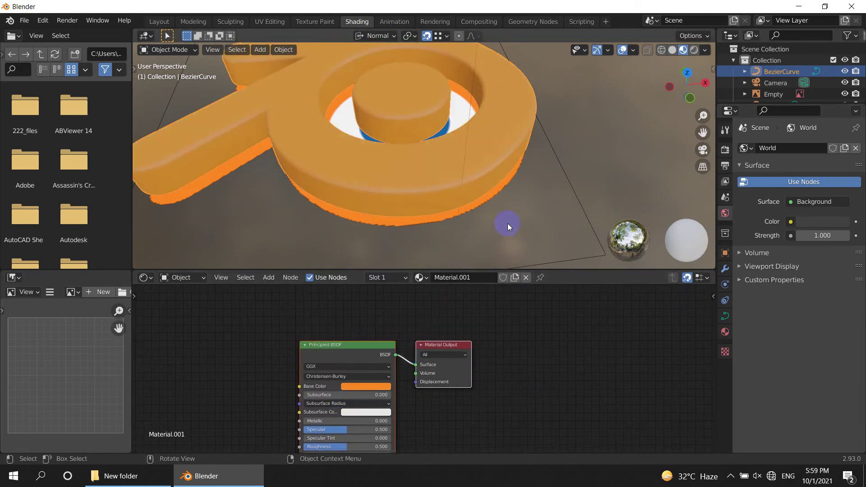
Set Material.001 to Metallic 0.818 and Roughness 0.216, then orbit to inspect reflections
{"action": "middle_click_drag", "start_coordinate": [479, 369], "coordinate": [542, 305]}
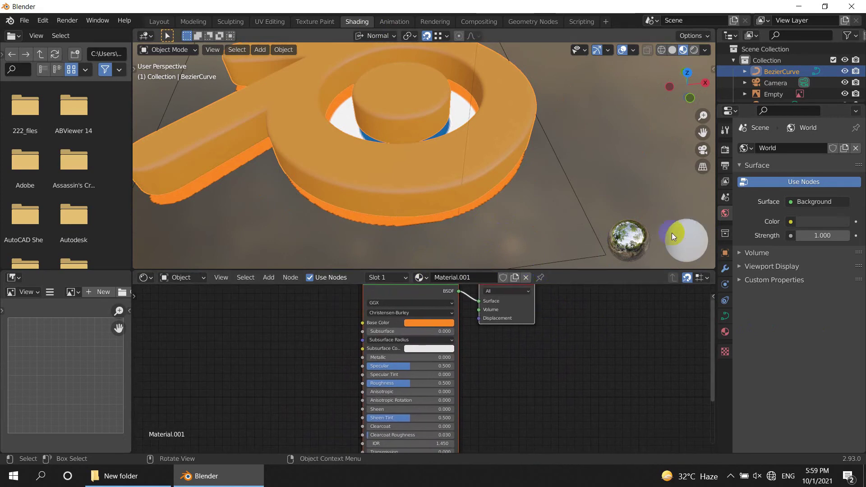
{"action": "scroll", "coordinate": [522, 308], "scroll_direction": "up", "scroll_amount": 2}
{"action": "scroll", "coordinate": [504, 307], "scroll_direction": "down", "scroll_amount": 2, "text": "shift"}
{"action": "mouse_move", "coordinate": [442, 336]}
{"action": "left_mouse_down"}
{"action": "mouse_move", "coordinate": [587, 339]}
{"action": "mouse_move", "coordinate": [532, 350]}
{"action": "left_mouse_up"}
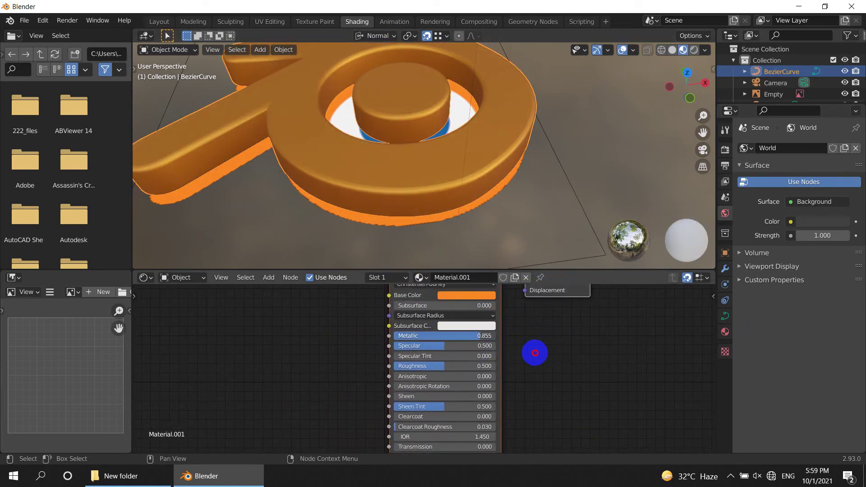
{"action": "left_click_drag", "start_coordinate": [428, 367], "coordinate": [404, 366]}
{"action": "mouse_move", "coordinate": [477, 172]}
{"action": "middle_mouse_down"}
{"action": "mouse_move", "coordinate": [461, 81]}
{"action": "mouse_move", "coordinate": [493, 153]}
{"action": "mouse_move", "coordinate": [484, 168]}
{"action": "middle_mouse_up"}
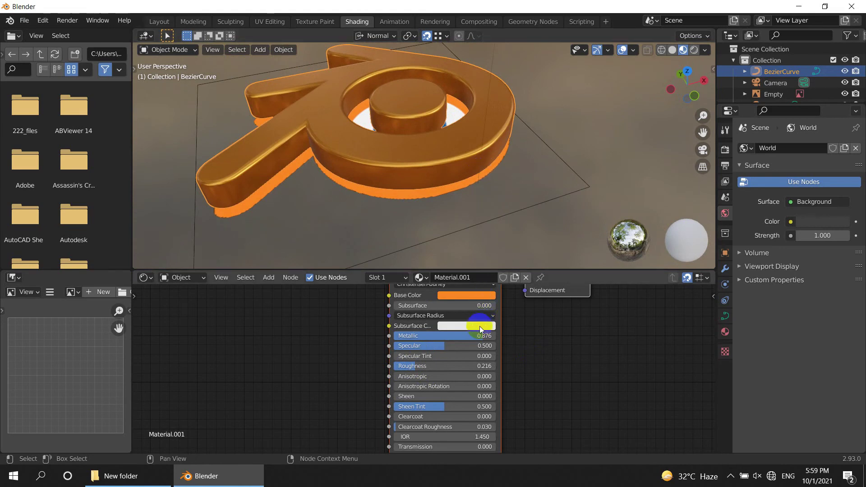
{"action": "mouse_move", "coordinate": [451, 252]}
{"action": "middle_mouse_down"}
{"action": "mouse_move", "coordinate": [411, 122]}
{"action": "mouse_move", "coordinate": [418, 205]}
{"action": "middle_mouse_up"}
{"action": "scroll", "coordinate": [436, 168], "scroll_direction": "up", "scroll_amount": 3}
{"action": "middle_click_drag", "start_coordinate": [436, 168], "coordinate": [447, 205]}
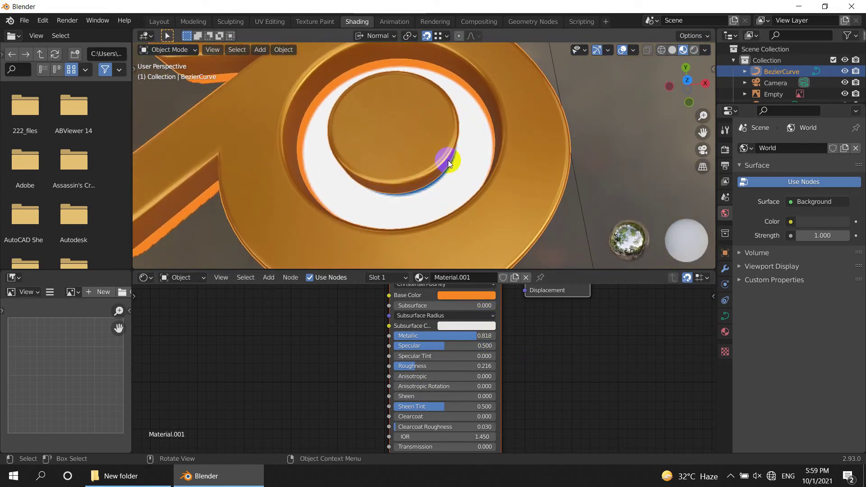
{"action": "middle_click_drag", "start_coordinate": [511, 310], "coordinate": [516, 336]}
{"action": "scroll", "coordinate": [424, 153], "scroll_direction": "down", "scroll_amount": 2}
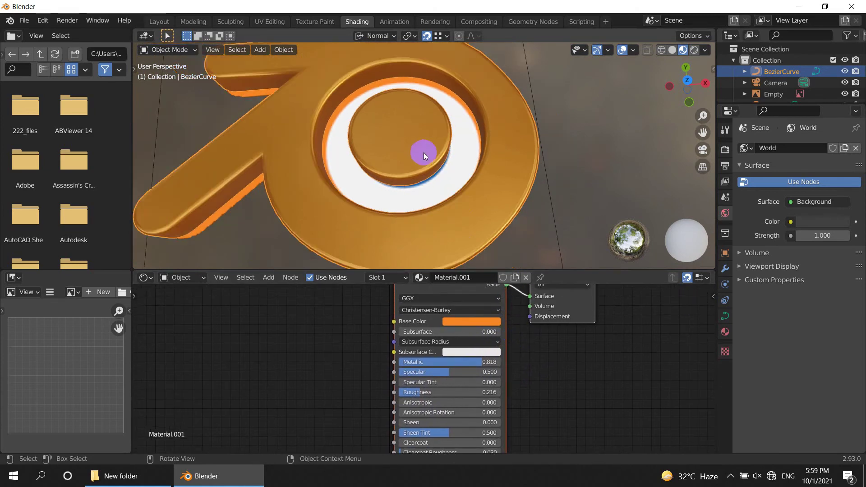
{"action": "scroll", "coordinate": [424, 152], "scroll_direction": "down", "scroll_amount": 2}
Add a second material slot with new Material.002 and assign it to the inner disc
{"action": "left_click", "coordinate": [725, 331]}
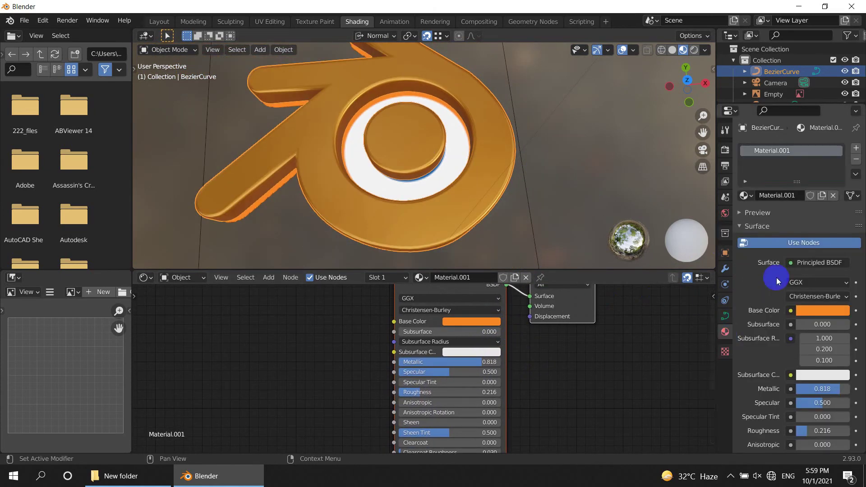
{"action": "left_click", "coordinate": [856, 152]}
{"action": "left_click", "coordinate": [795, 217]}
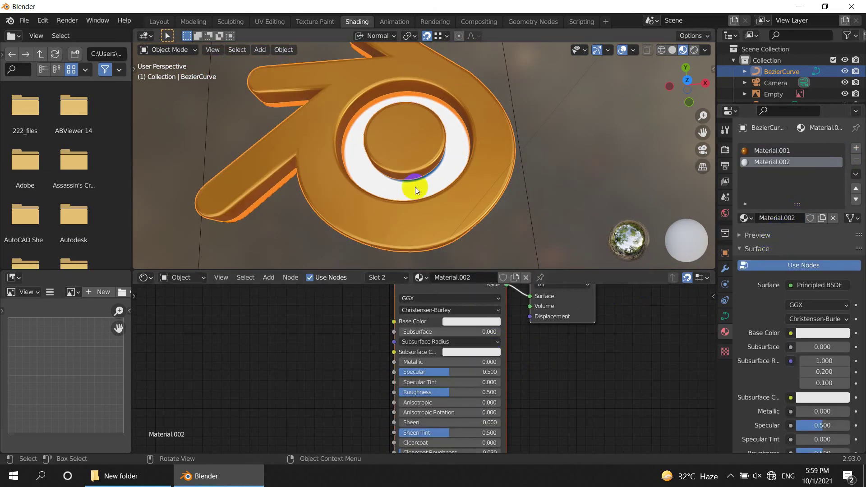
{"action": "left_click", "coordinate": [397, 121]}
{"action": "key", "text": "Tab"}
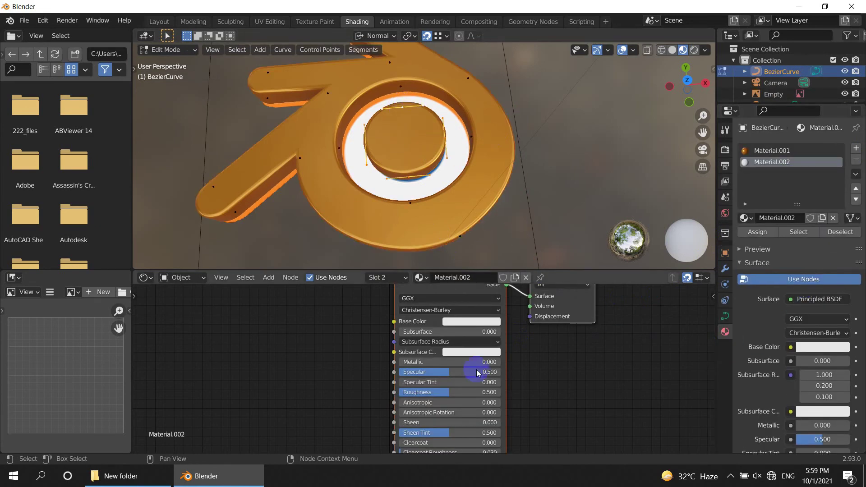
{"action": "left_click", "coordinate": [757, 232]}
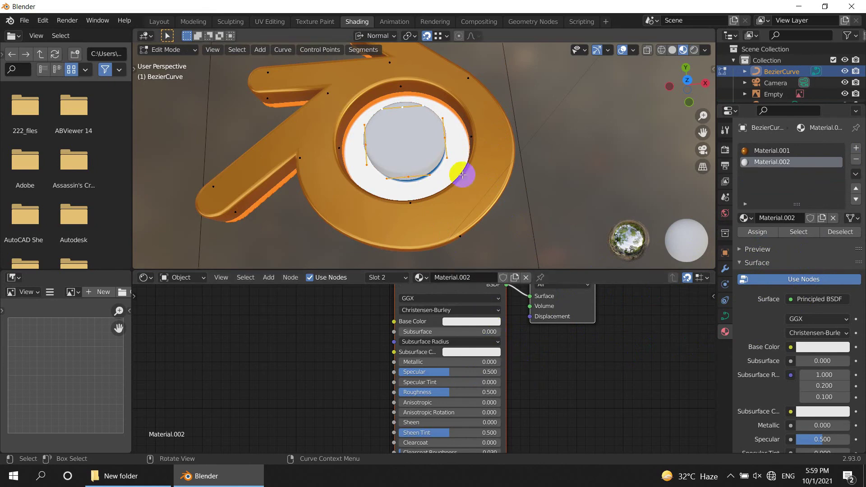
Eyedrop blue as Material.002's base colour
{"action": "scroll", "coordinate": [460, 174], "scroll_direction": "up", "scroll_amount": 3}
{"action": "mouse_move", "coordinate": [460, 174]}
{"action": "middle_mouse_down"}
{"action": "mouse_move", "coordinate": [408, 167]}
{"action": "mouse_move", "coordinate": [421, 180]}
{"action": "middle_mouse_up"}
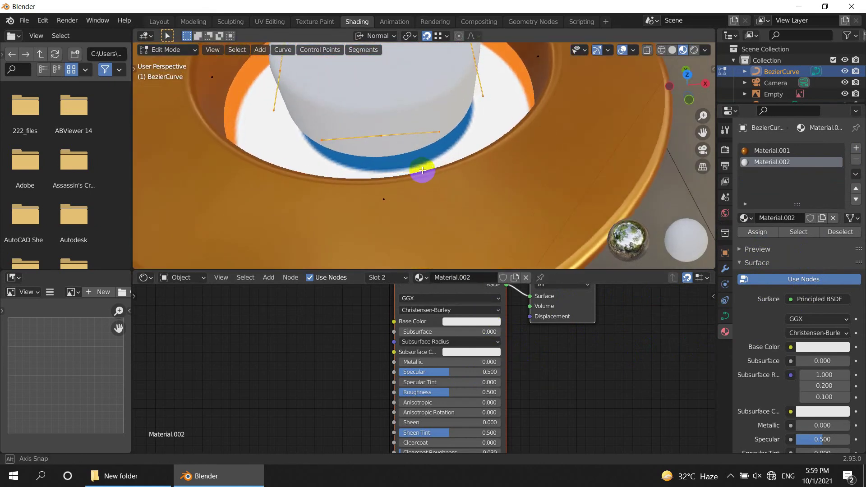
{"action": "left_click", "coordinate": [471, 321]}
{"action": "left_click", "coordinate": [522, 277]}
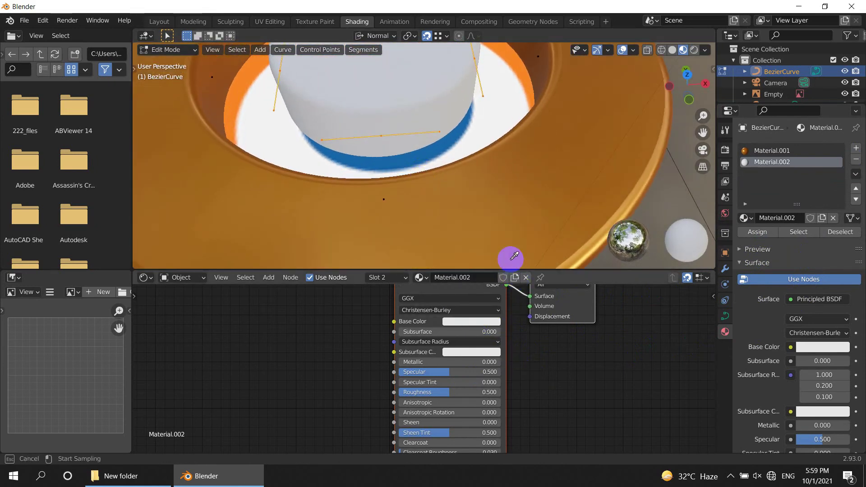
{"action": "left_click", "coordinate": [403, 156]}
{"action": "scroll", "coordinate": [396, 180], "scroll_direction": "down", "scroll_amount": 5}
{"action": "middle_click_drag", "start_coordinate": [397, 180], "coordinate": [451, 187]}
{"action": "scroll", "coordinate": [459, 324], "scroll_direction": "up", "scroll_amount": 1}
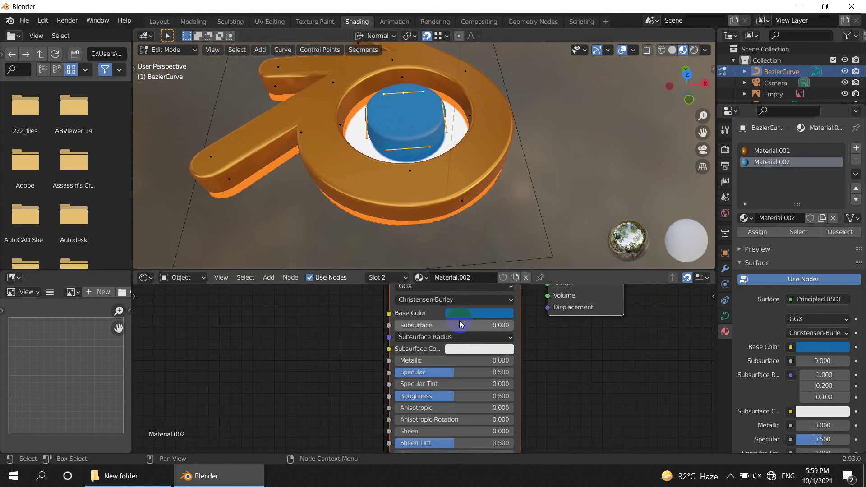
Give the blue material Metallic 0.836 and Roughness 0.122, then return to Layout
{"action": "left_click_drag", "start_coordinate": [460, 324], "coordinate": [512, 324]}
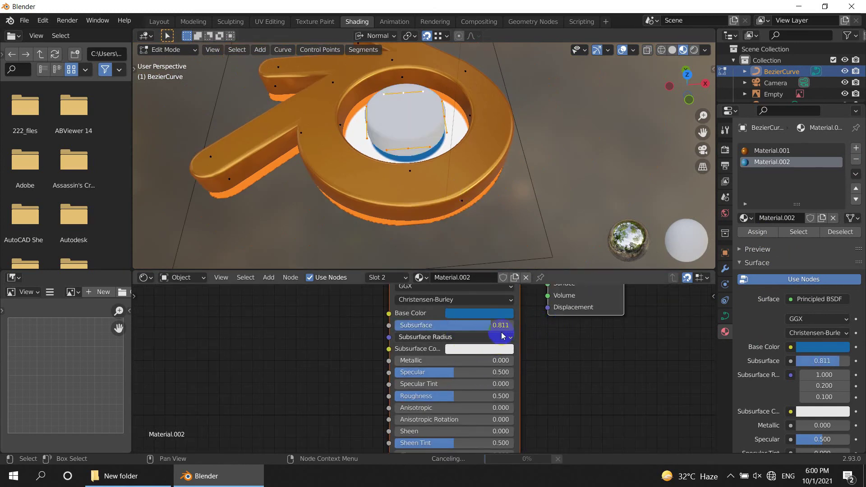
{"action": "key", "text": "BackSpace"}
{"action": "middle_click_drag", "start_coordinate": [560, 325], "coordinate": [493, 305]}
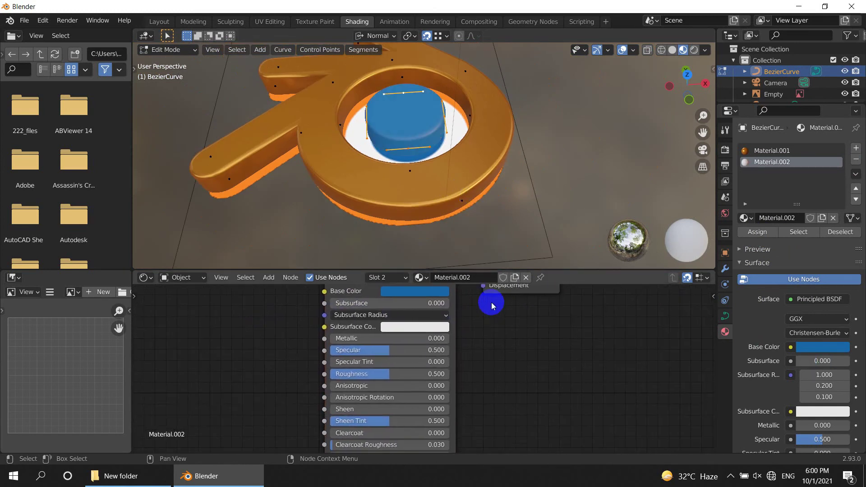
{"action": "left_click_drag", "start_coordinate": [359, 337], "coordinate": [481, 340]}
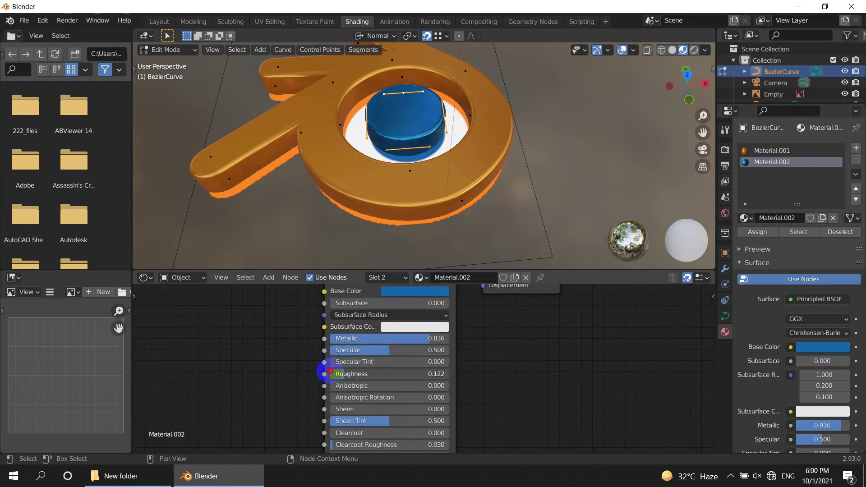
{"action": "mouse_move", "coordinate": [456, 180]}
{"action": "middle_mouse_down"}
{"action": "mouse_move", "coordinate": [505, 217]}
{"action": "mouse_move", "coordinate": [498, 164]}
{"action": "middle_mouse_up"}
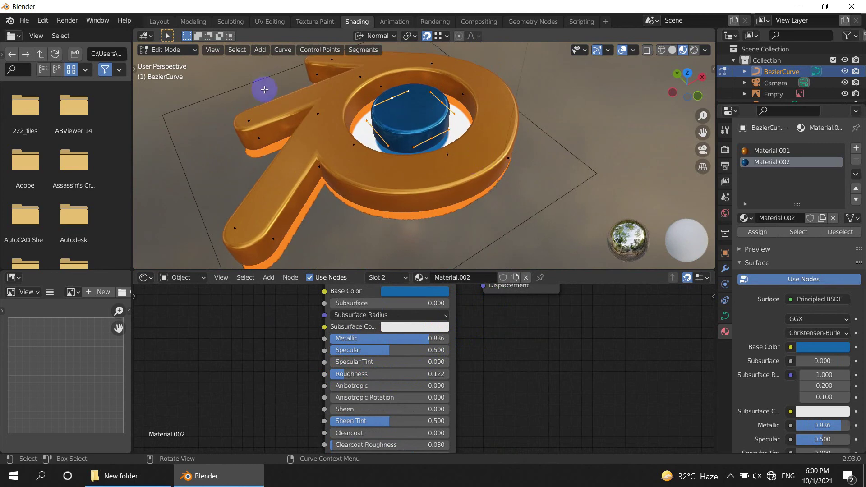
{"action": "left_click", "coordinate": [156, 24]}
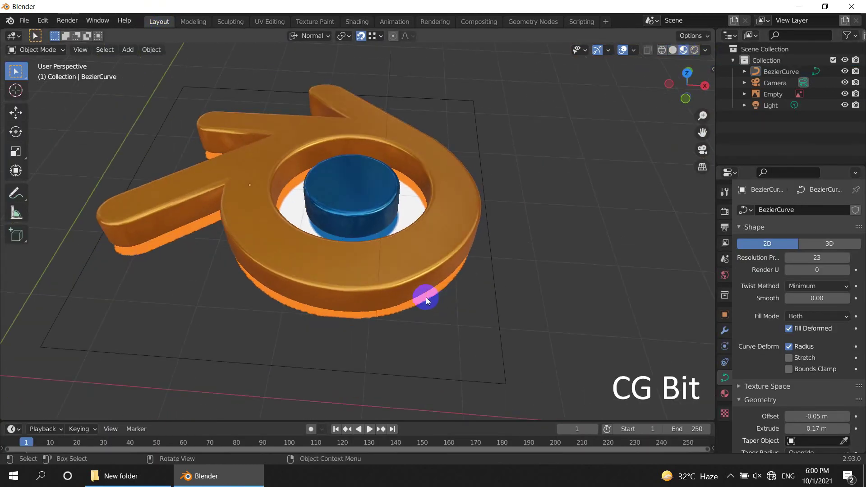
Hide the icon.png reference image Empty in the viewport
{"action": "left_click", "coordinate": [426, 297]}
{"action": "left_click", "coordinate": [844, 94]}
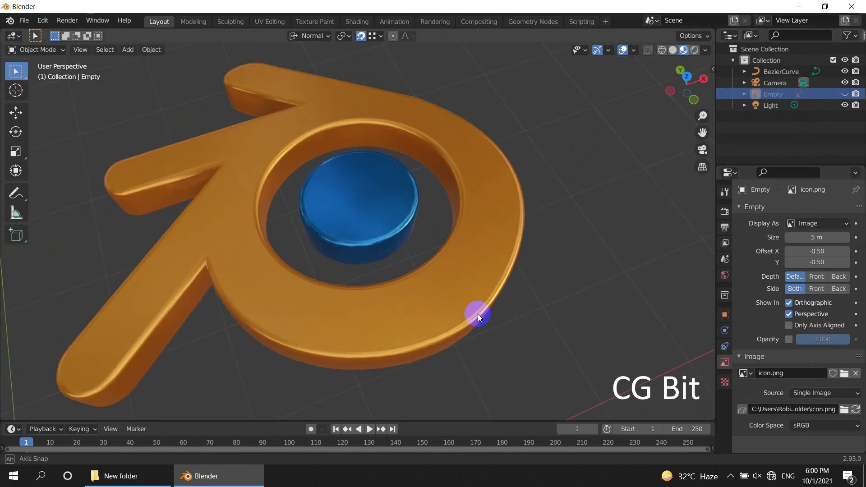